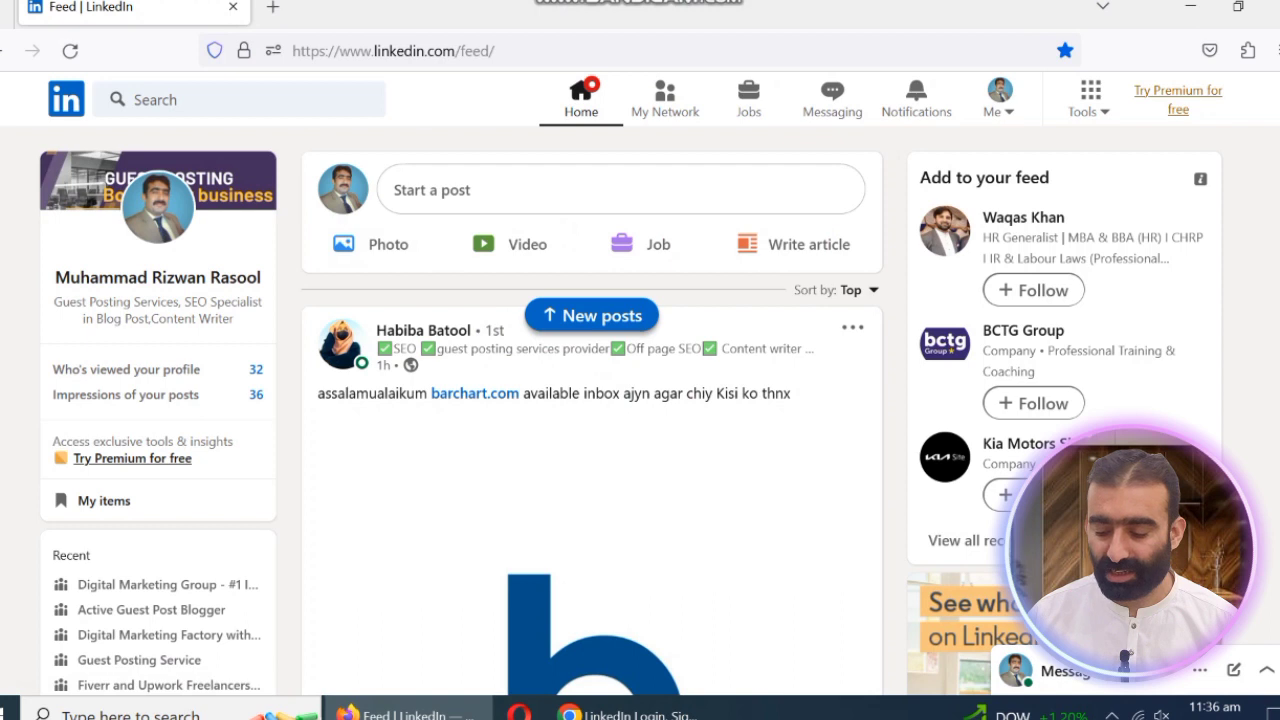
Step: Search LinkedIn for "seo" and restrict the results to companies
text(seo)
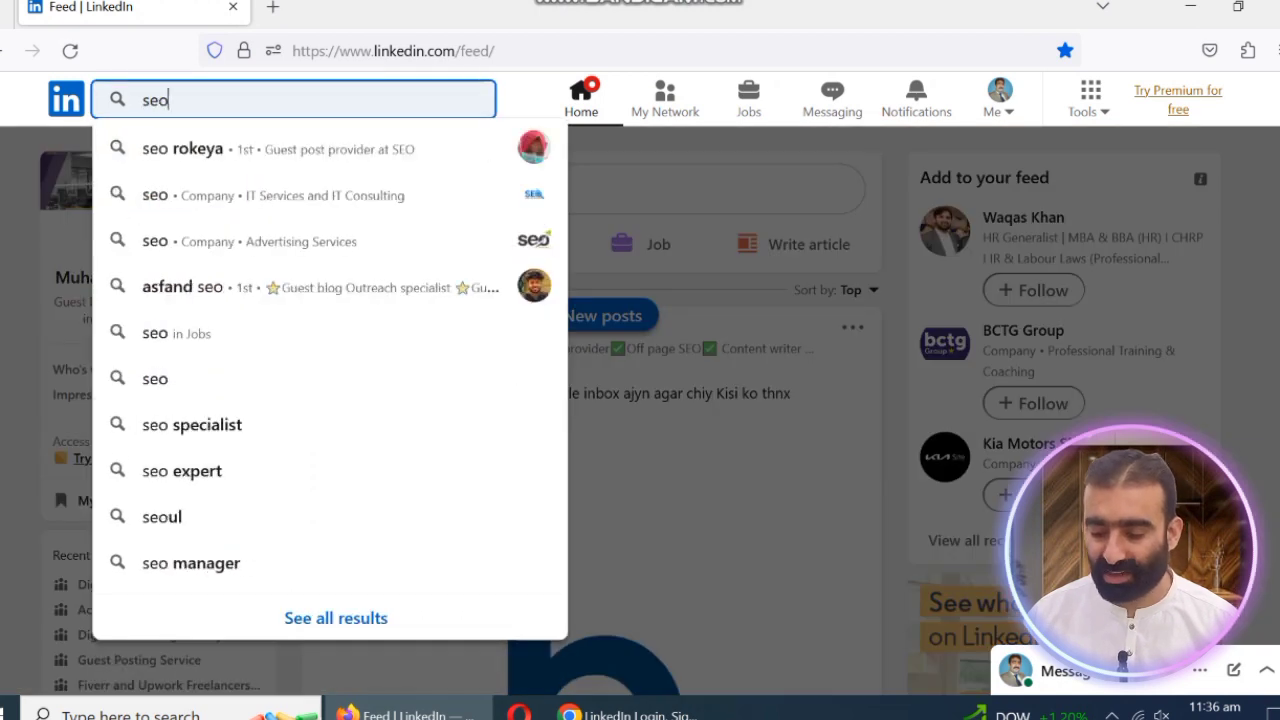
key(Return)
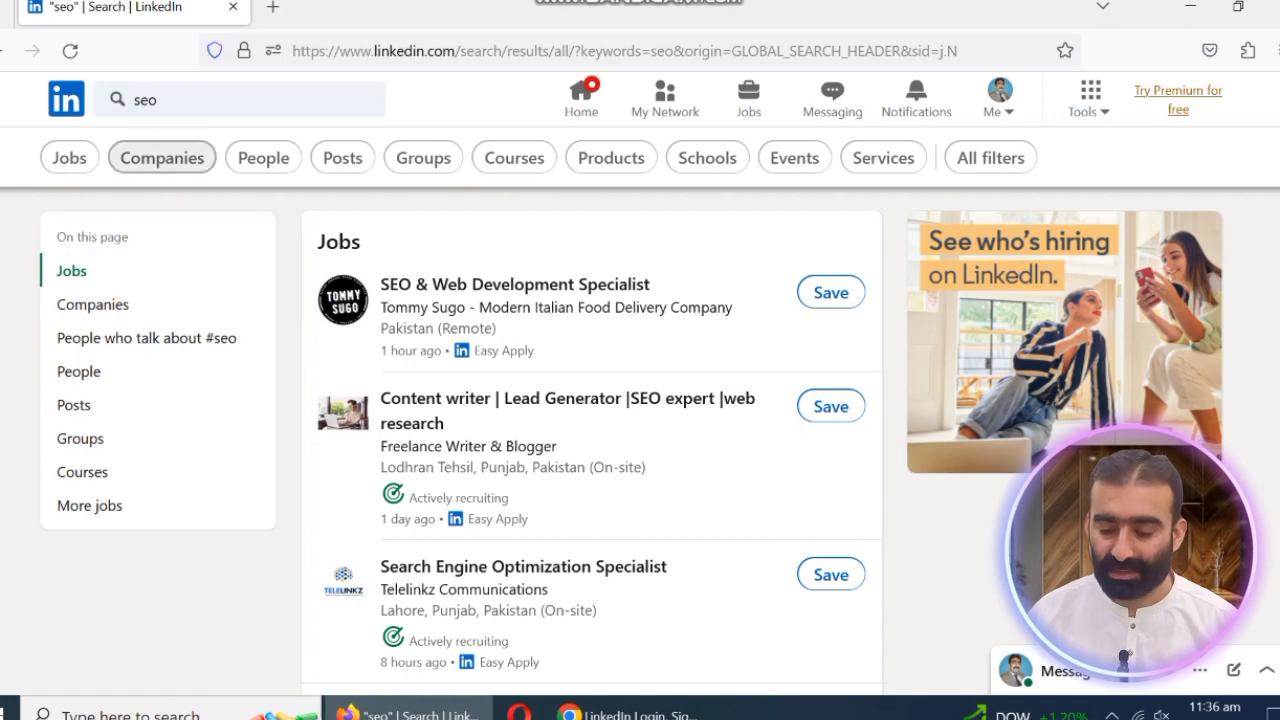
click(162, 157)
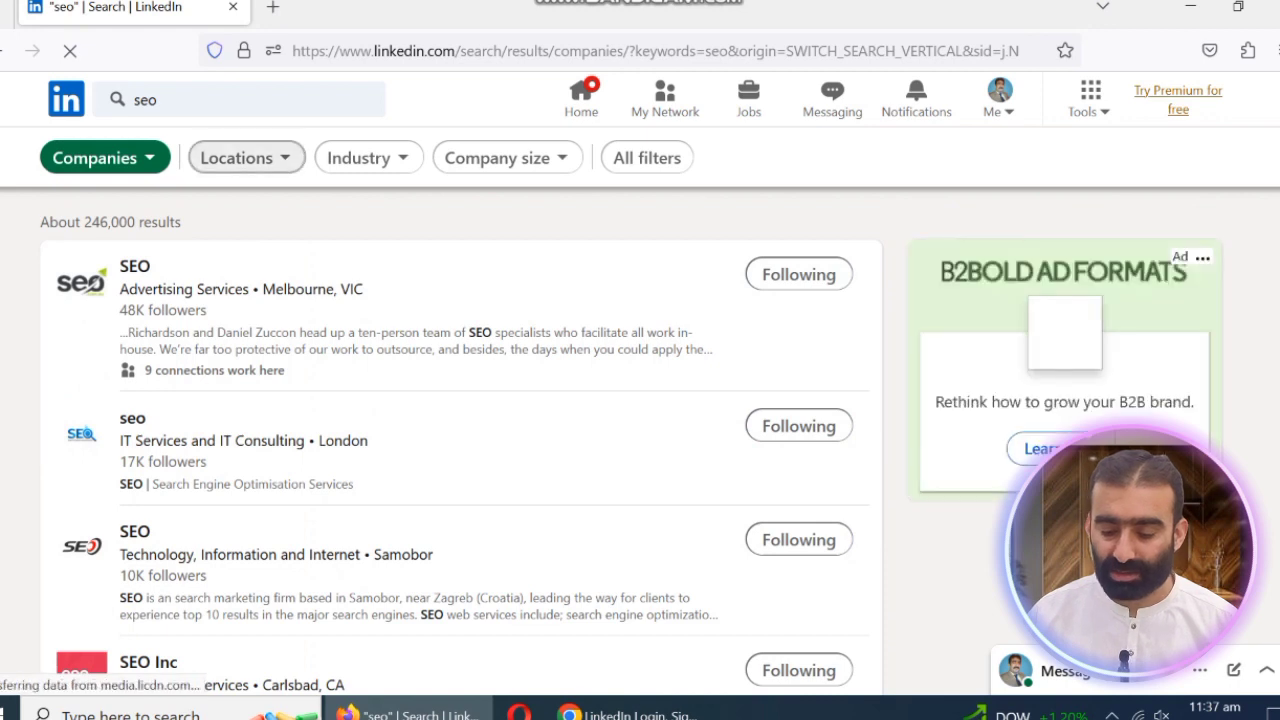
Step: Filter the company results to the location United States
click(246, 157)
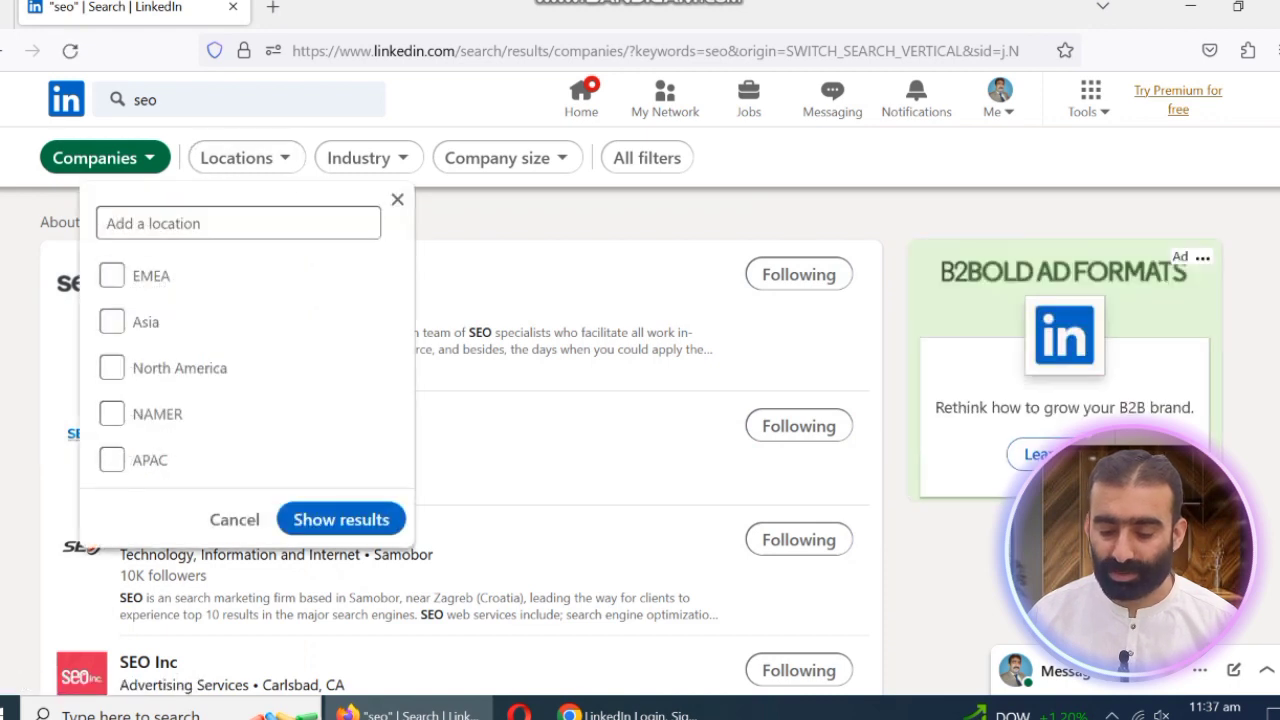
click(238, 223)
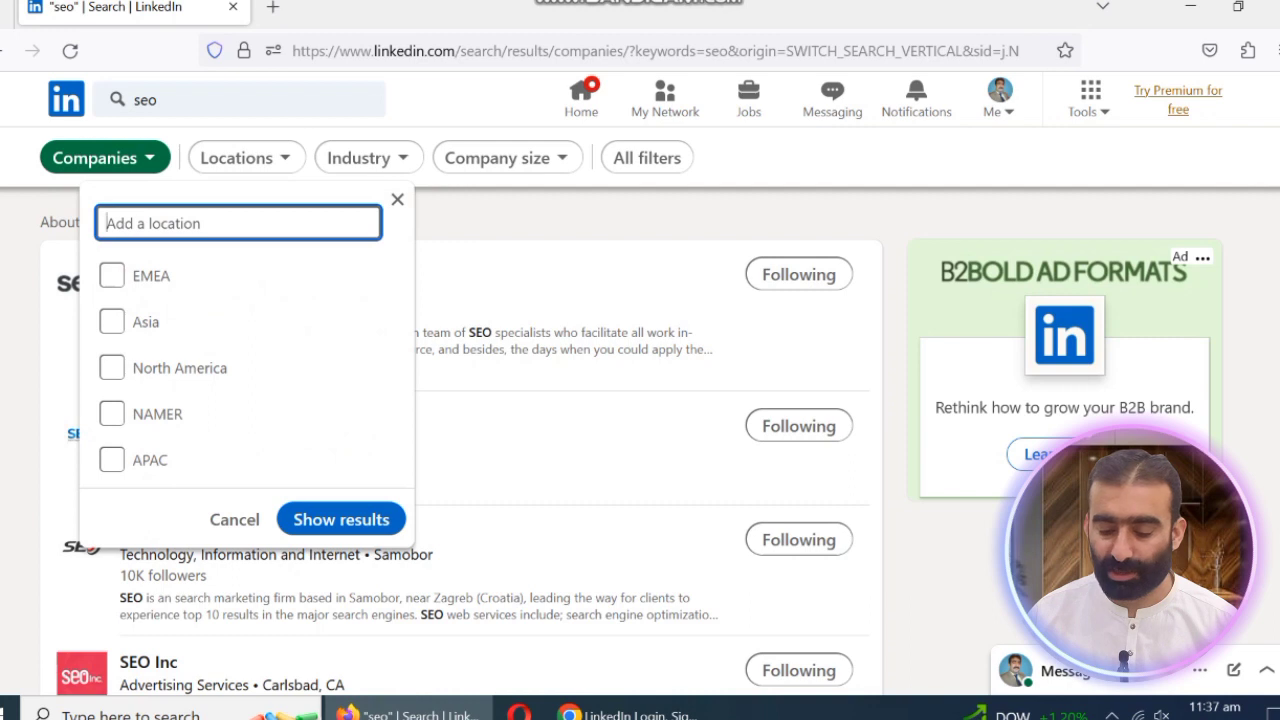
text(us)
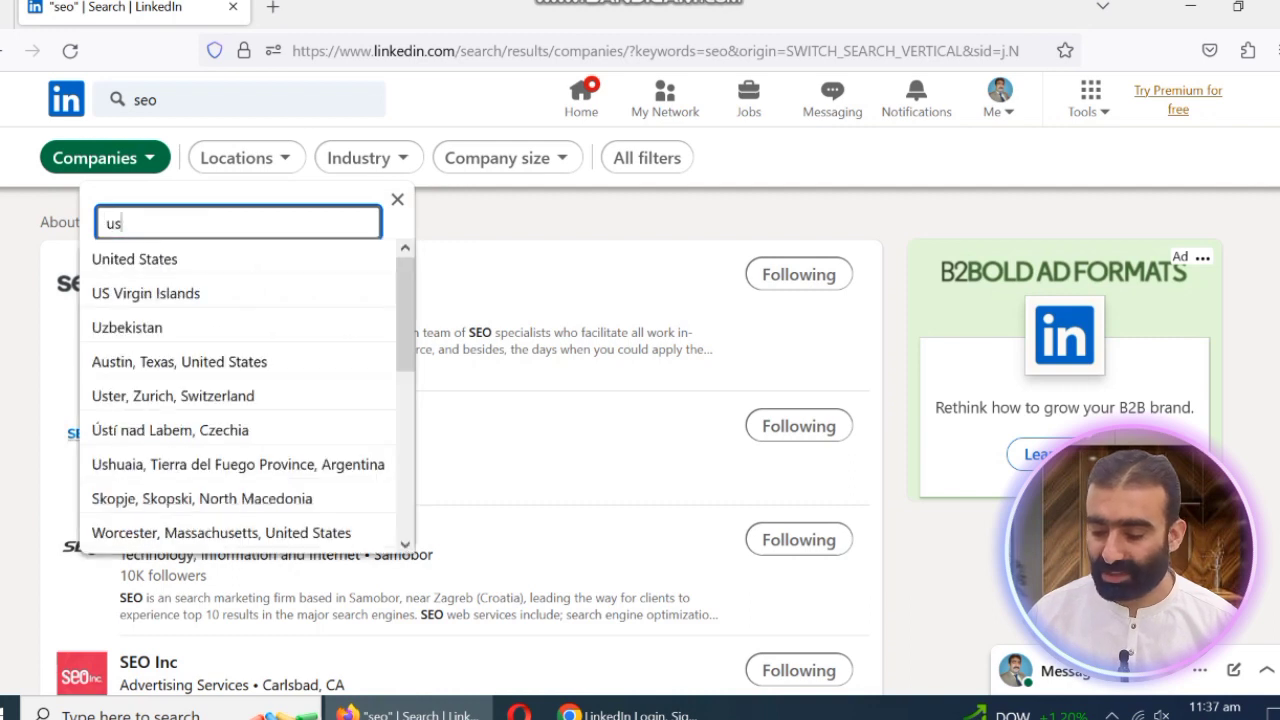
key(Down)
key(Return)
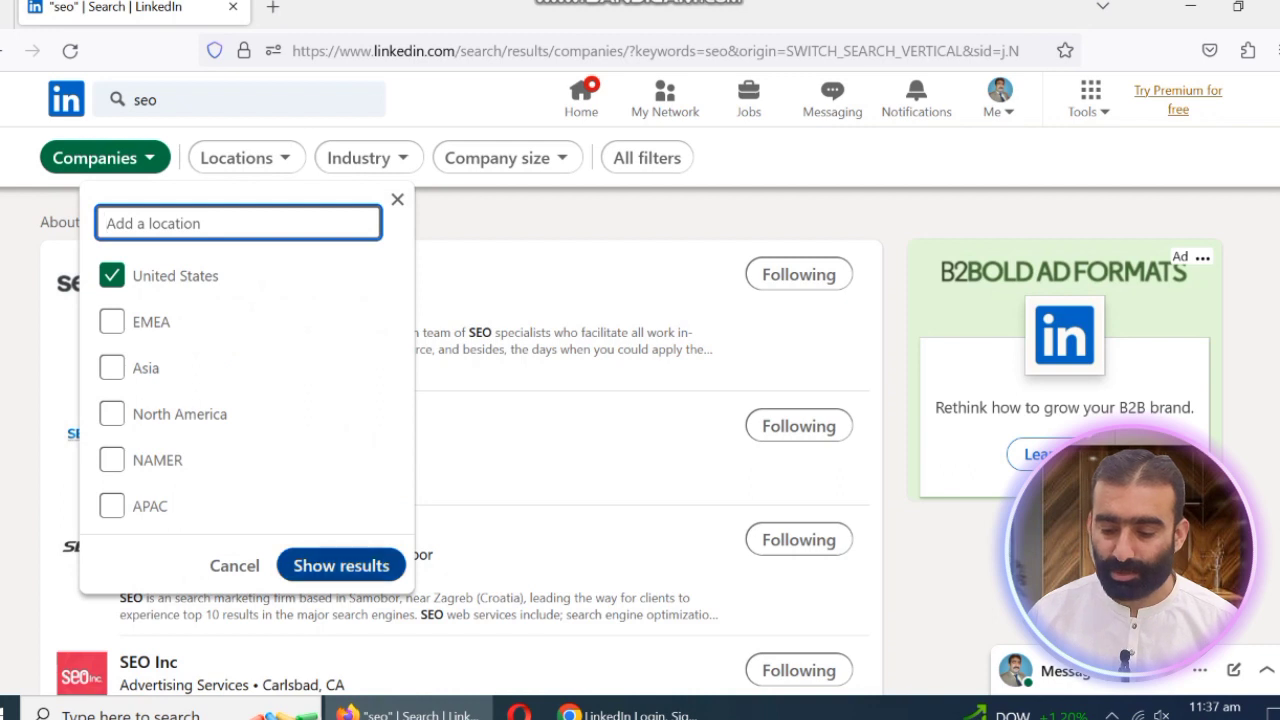
click(341, 565)
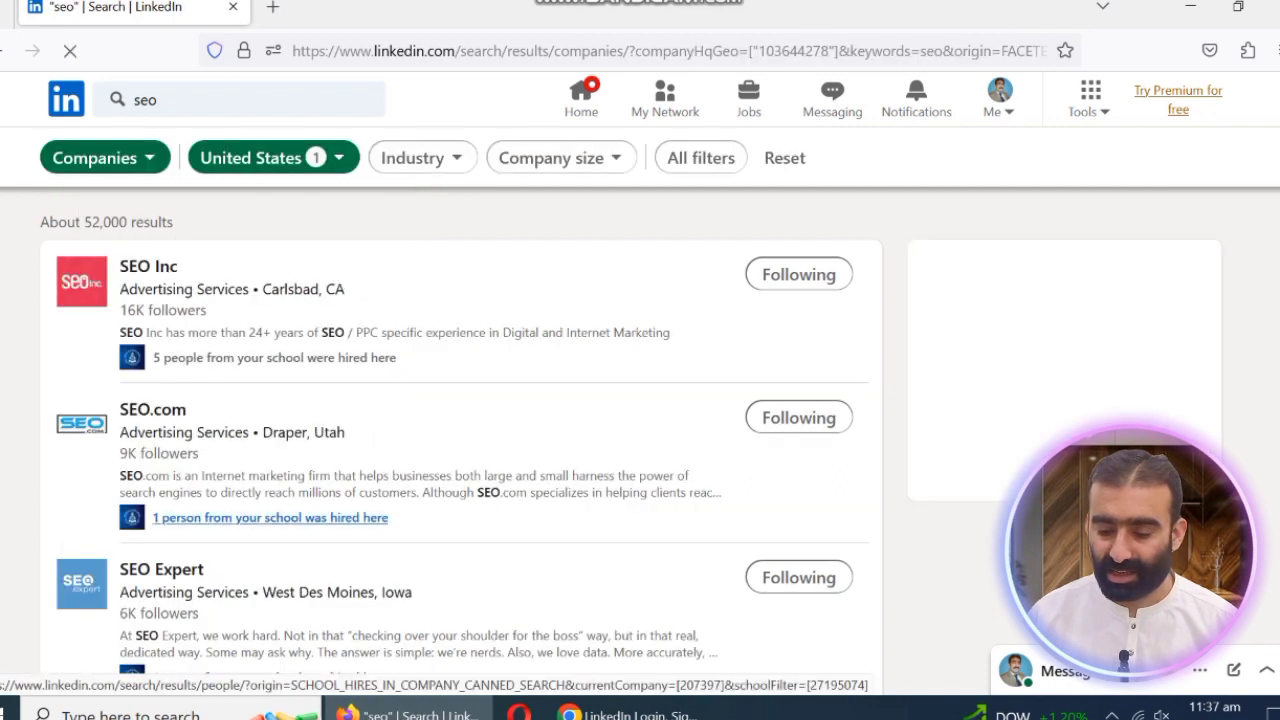
Step: Filter the companies by Professional Services, Advertising Services, IT Services and IT Consulting, Technology, Information and Media, and Technology, Information and Internet
click(412, 157)
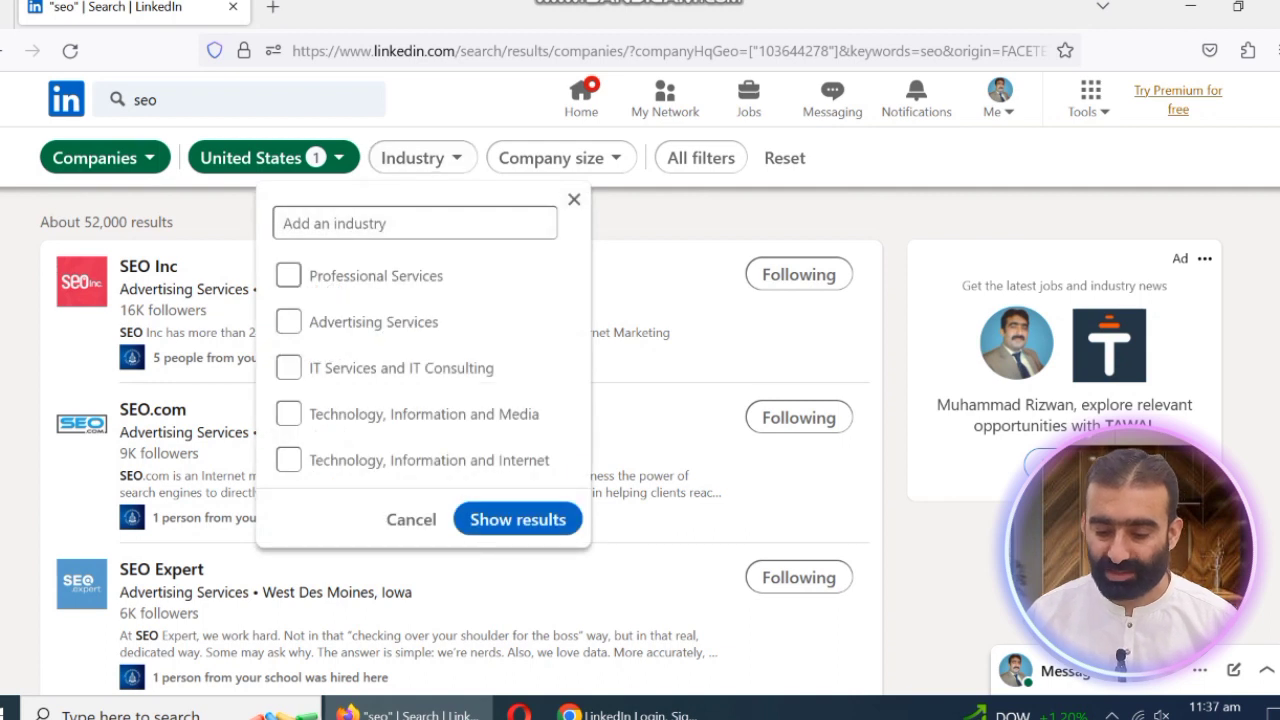
click(288, 275)
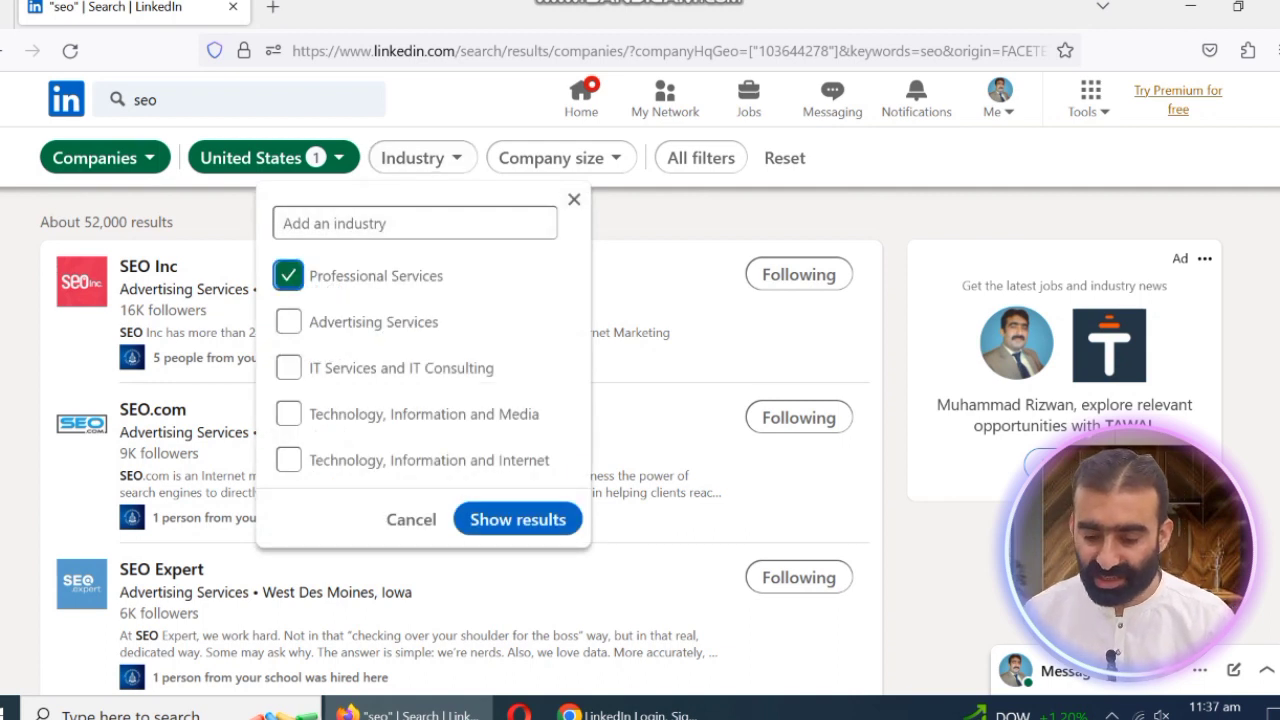
click(288, 321)
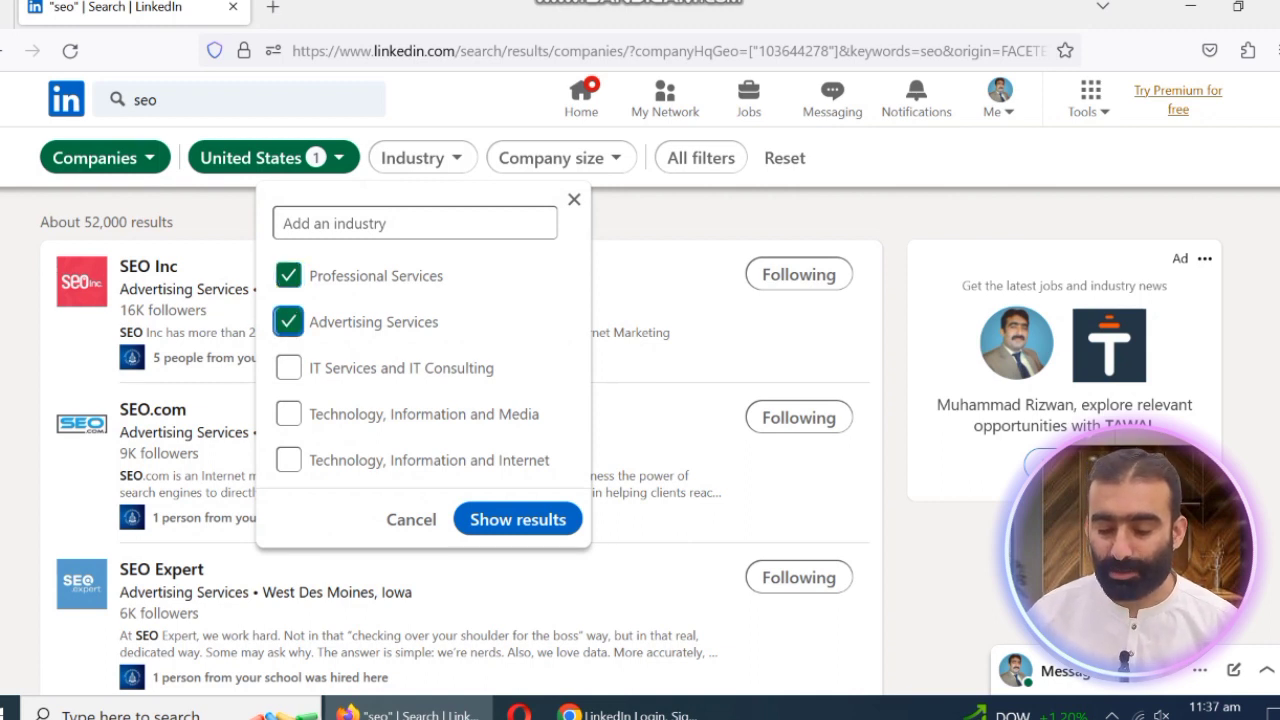
click(288, 367)
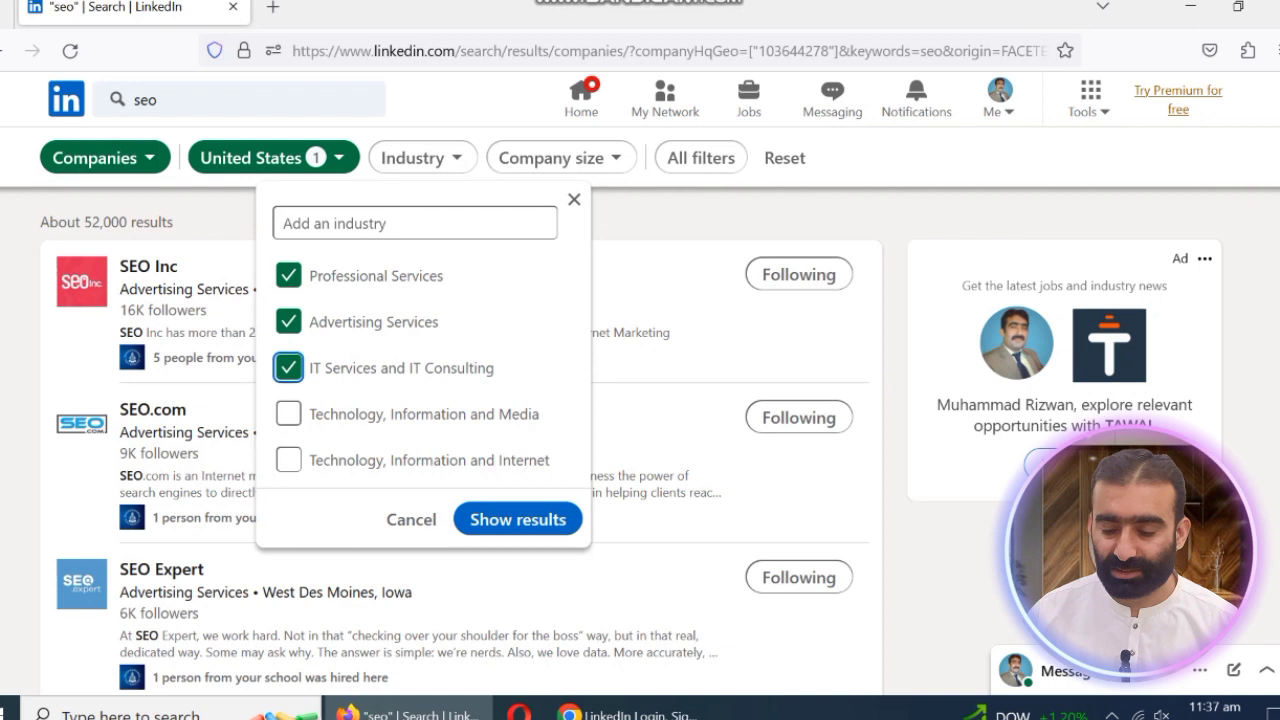
click(288, 413)
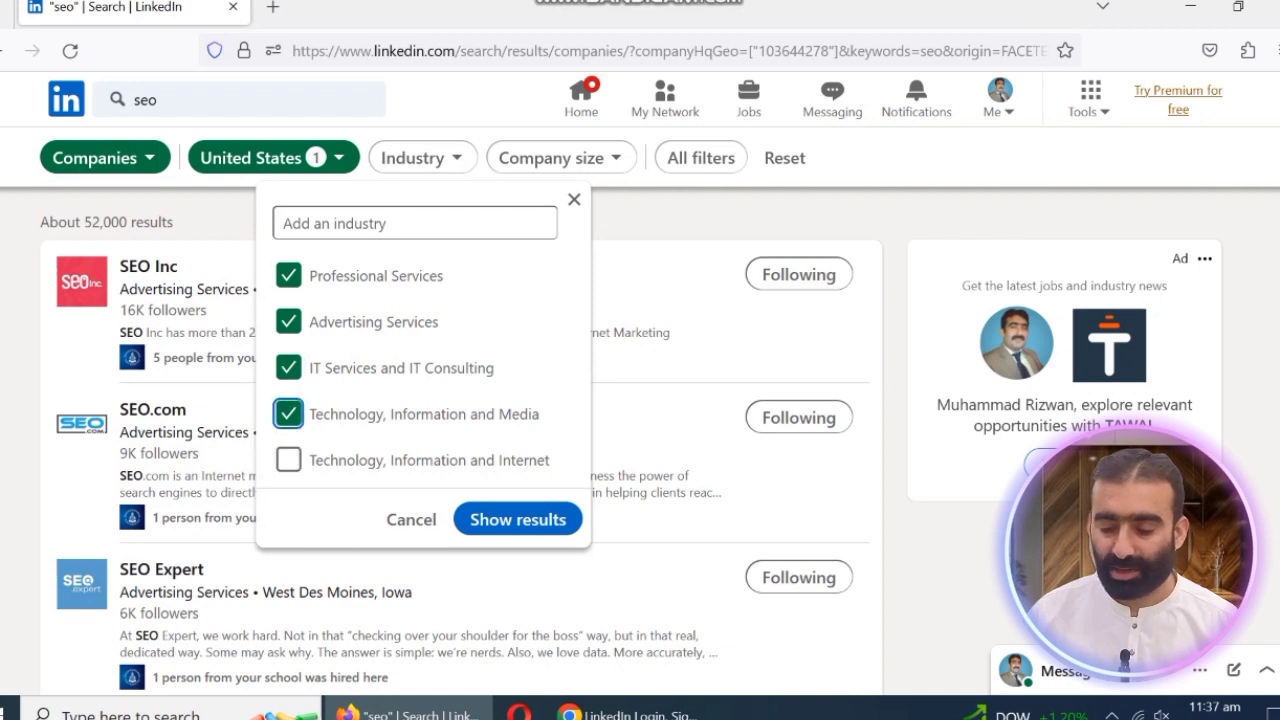
click(288, 459)
click(518, 519)
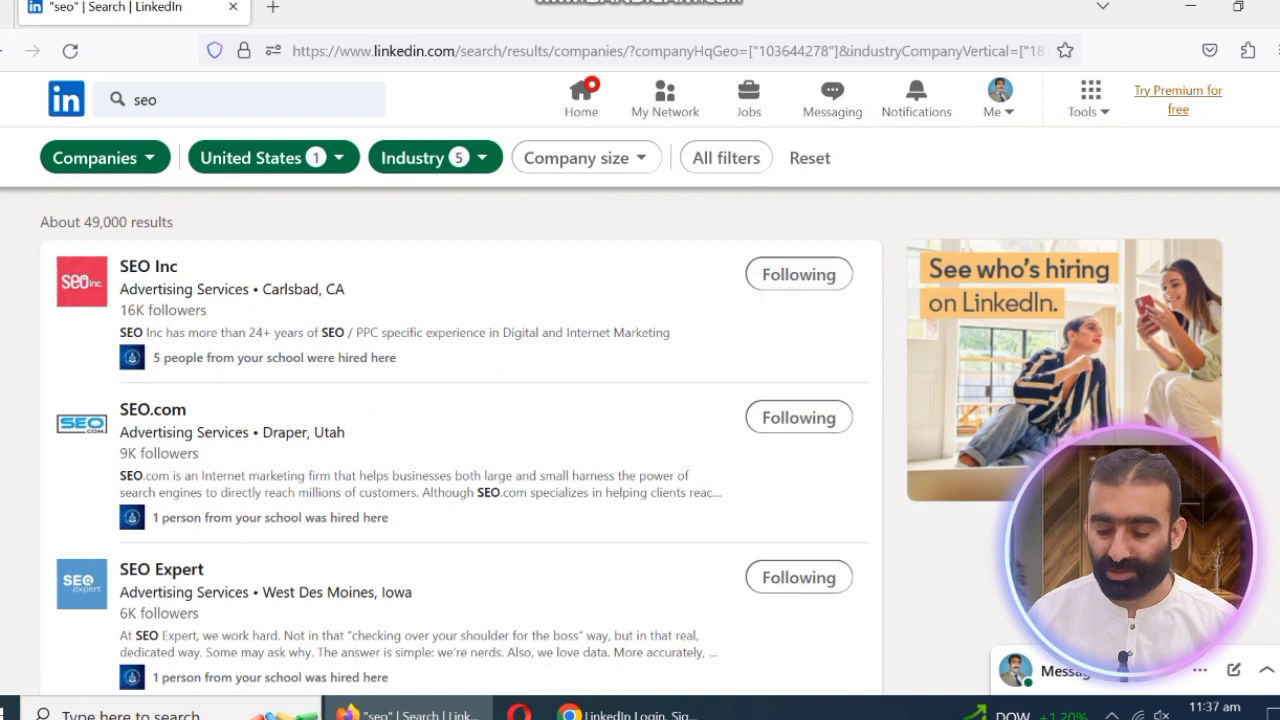
Step: Find SEO Video Show in the company results and open its page in a new tab
scroll(460, 440, down, 1)
scroll(460, 440, up, 1)
scroll(460, 440, down, 1)
scroll(460, 440, down, 5)
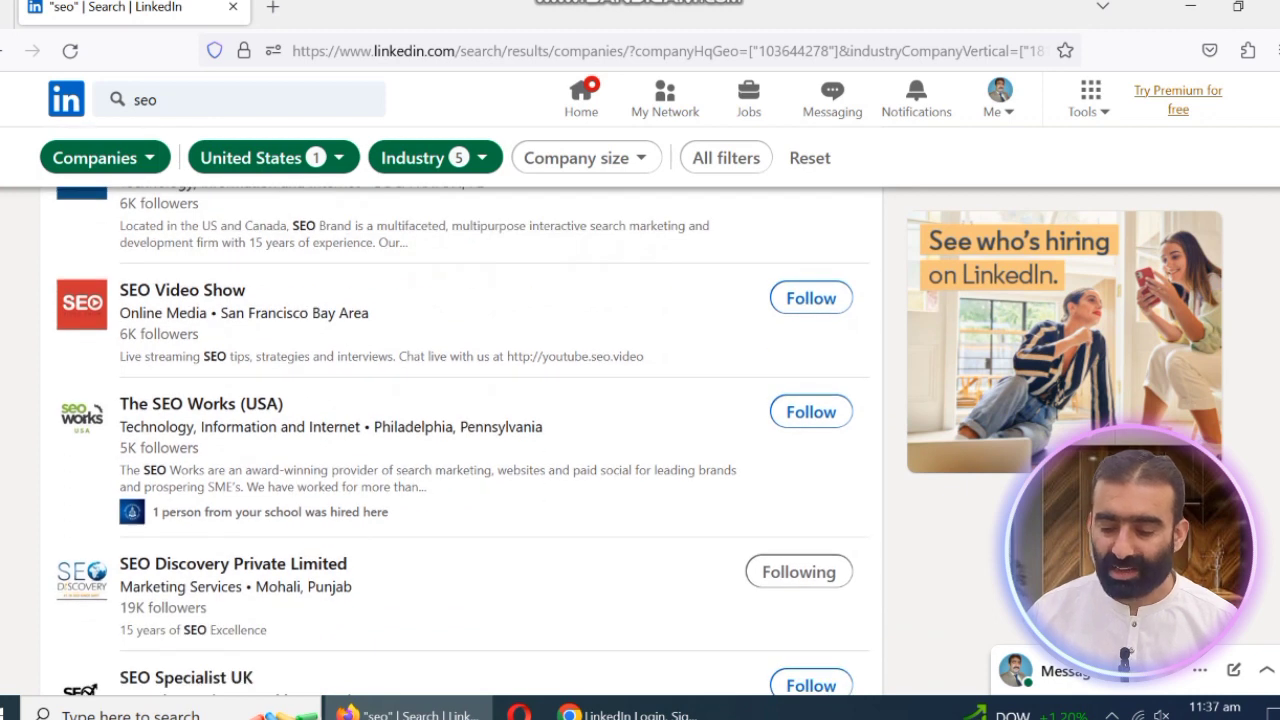
right_click(162, 290)
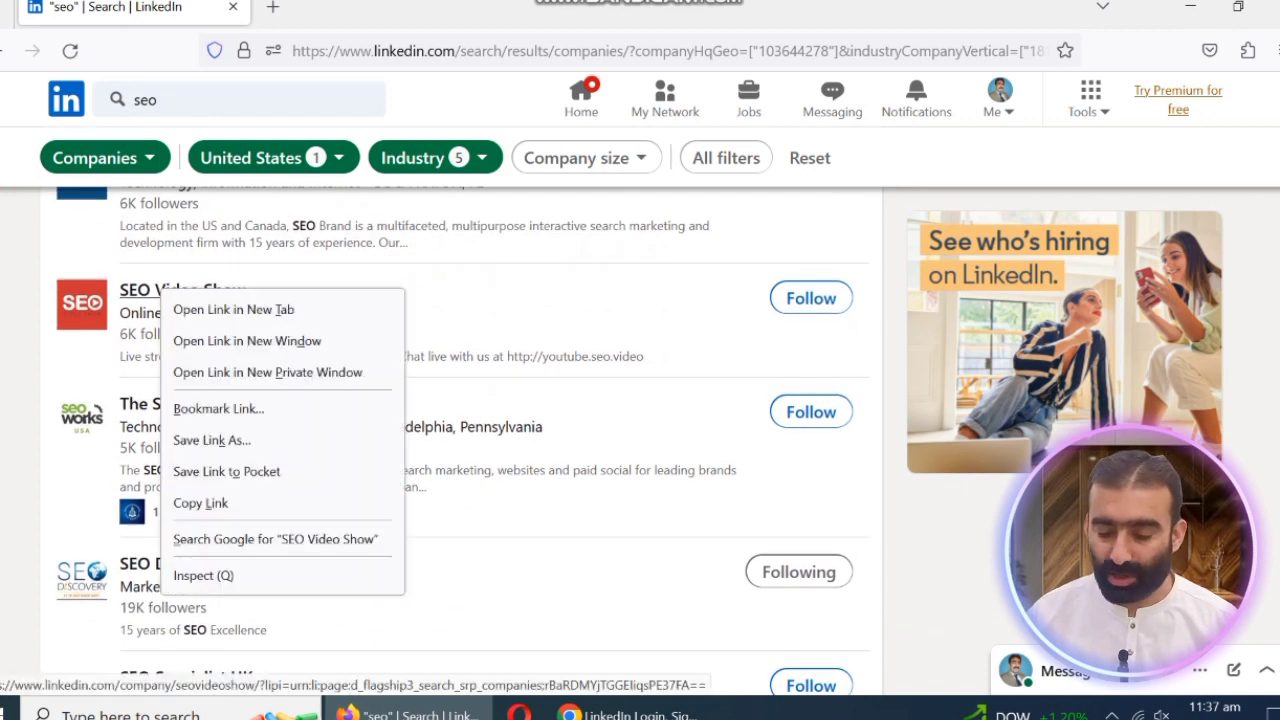
click(233, 309)
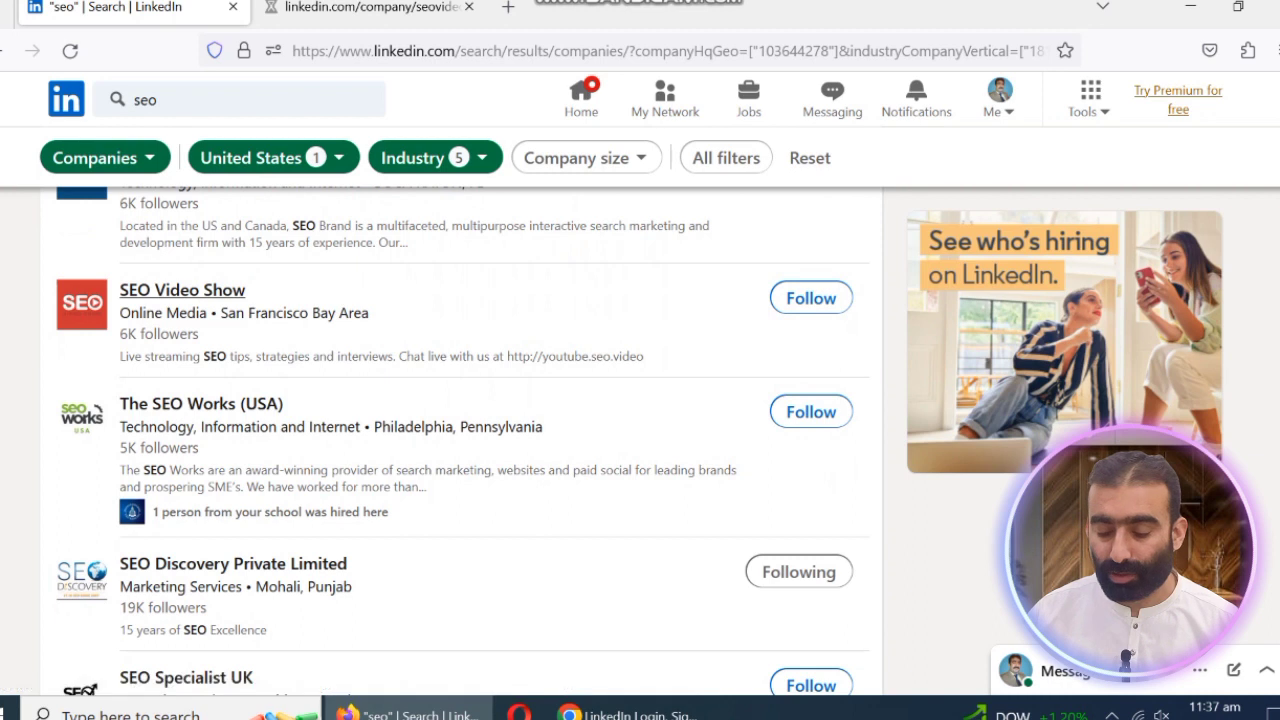
click(380, 8)
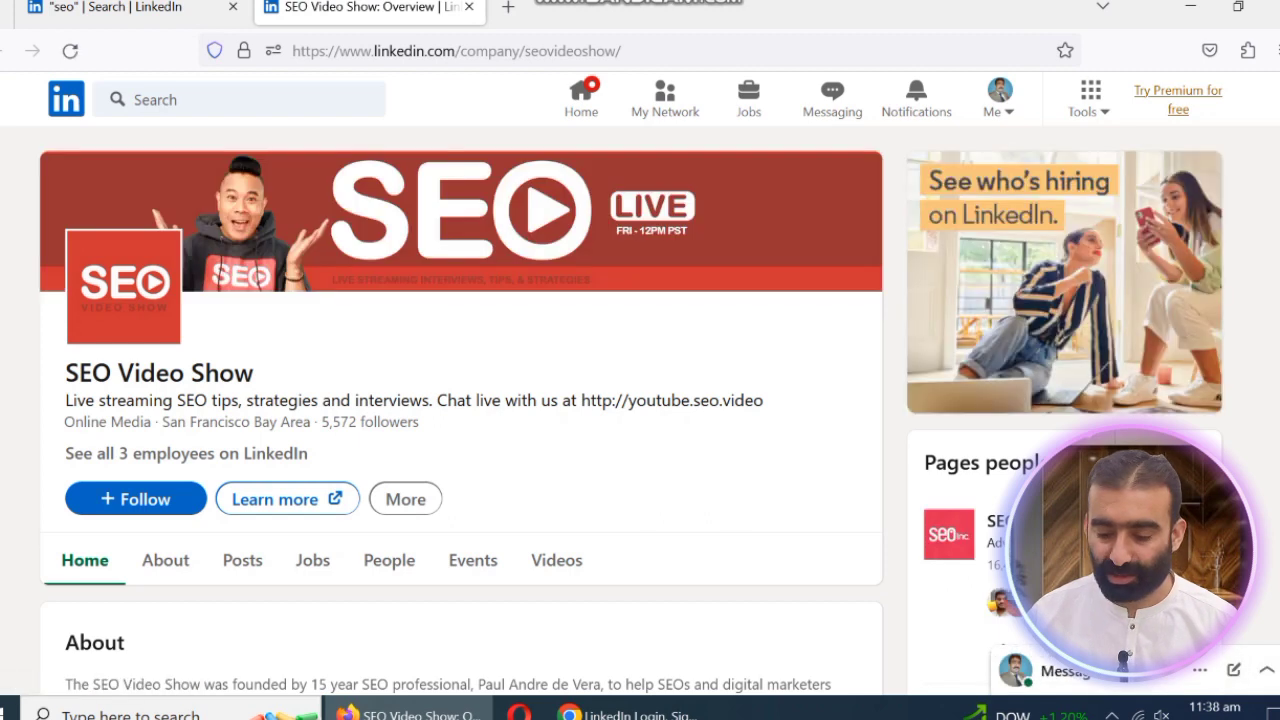
Step: Examine the SEO Video Show page, including its description, newsletter, recent videos and posts
scroll(631, 411, down, 1)
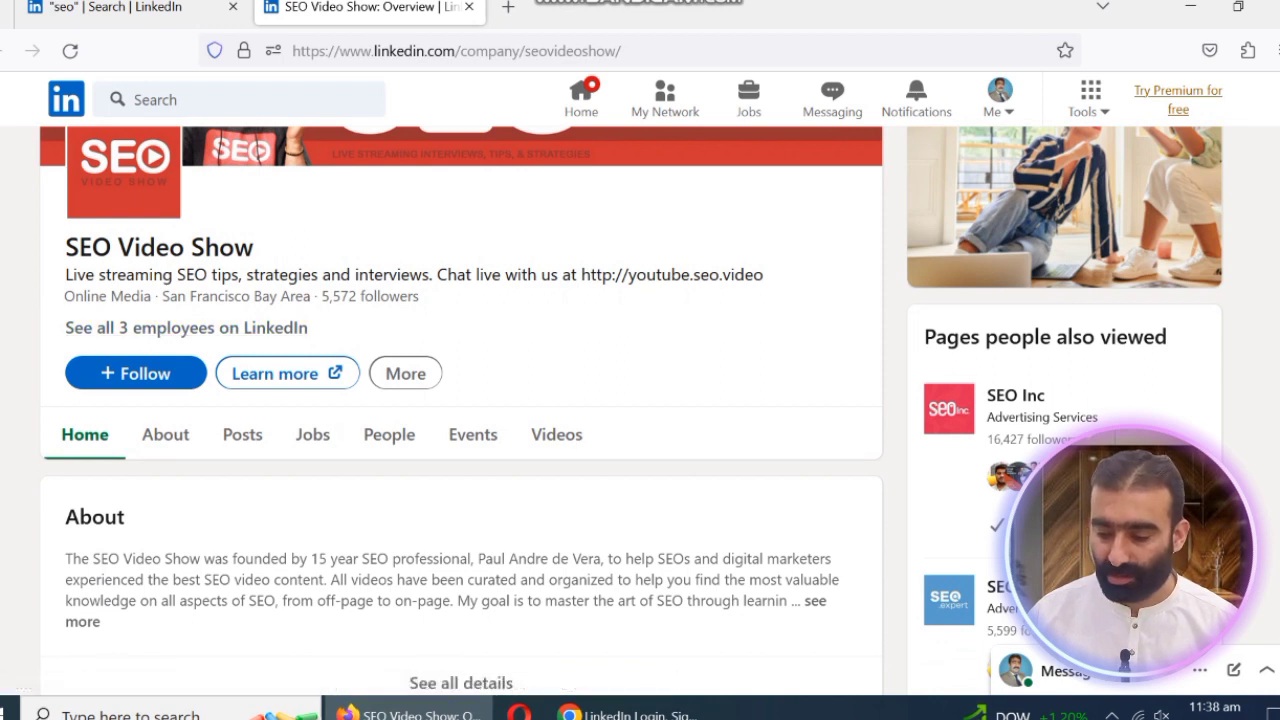
scroll(631, 408, down, 3)
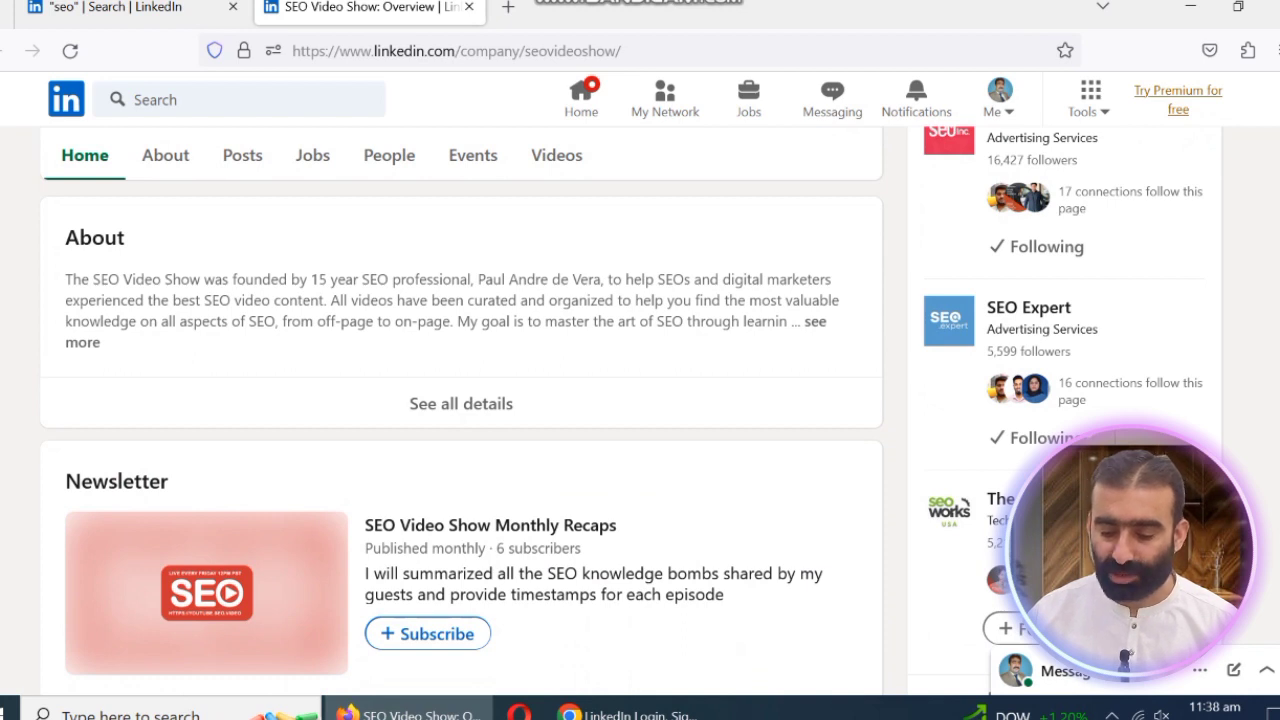
scroll(460, 410, down, 4)
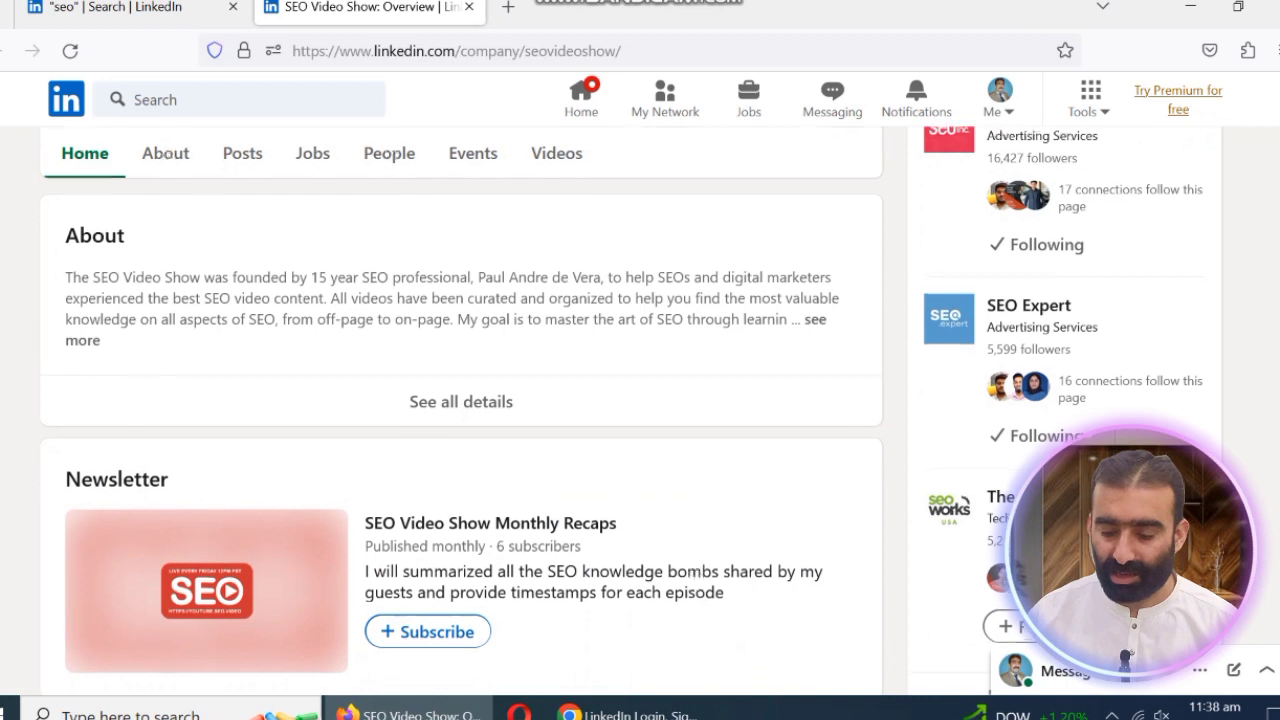
scroll(460, 410, down, 6)
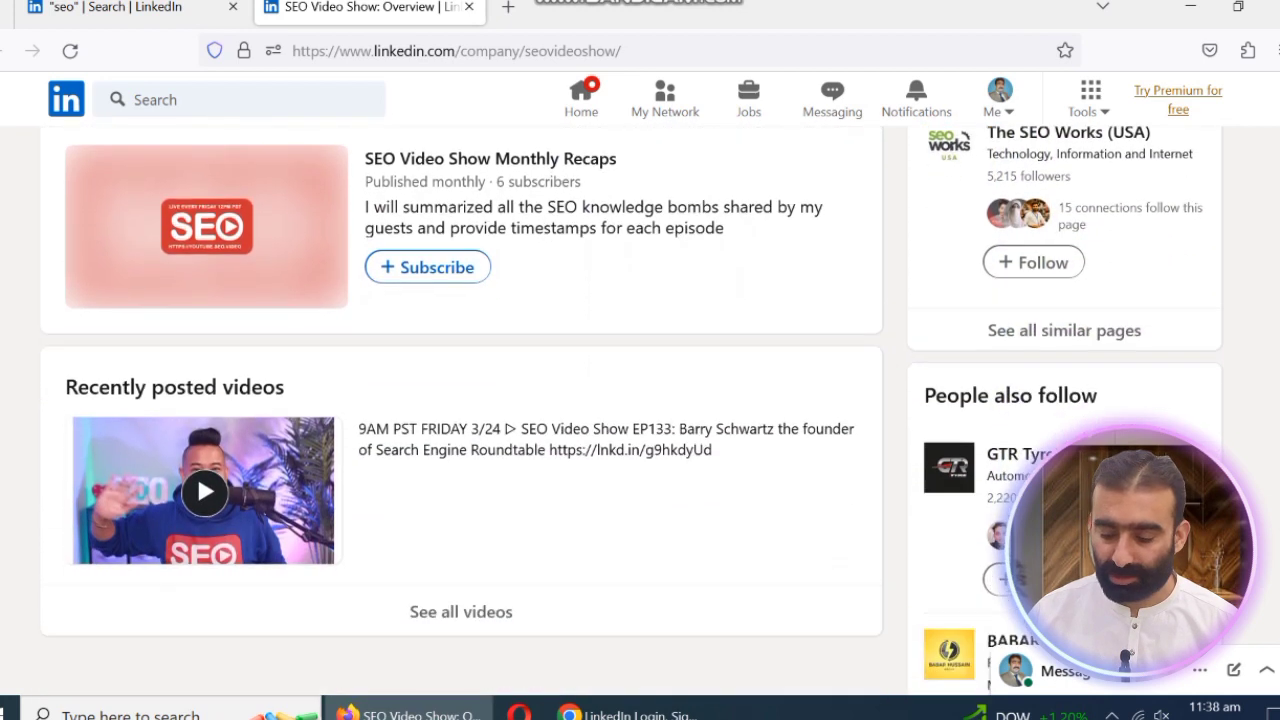
scroll(460, 460, down, 3)
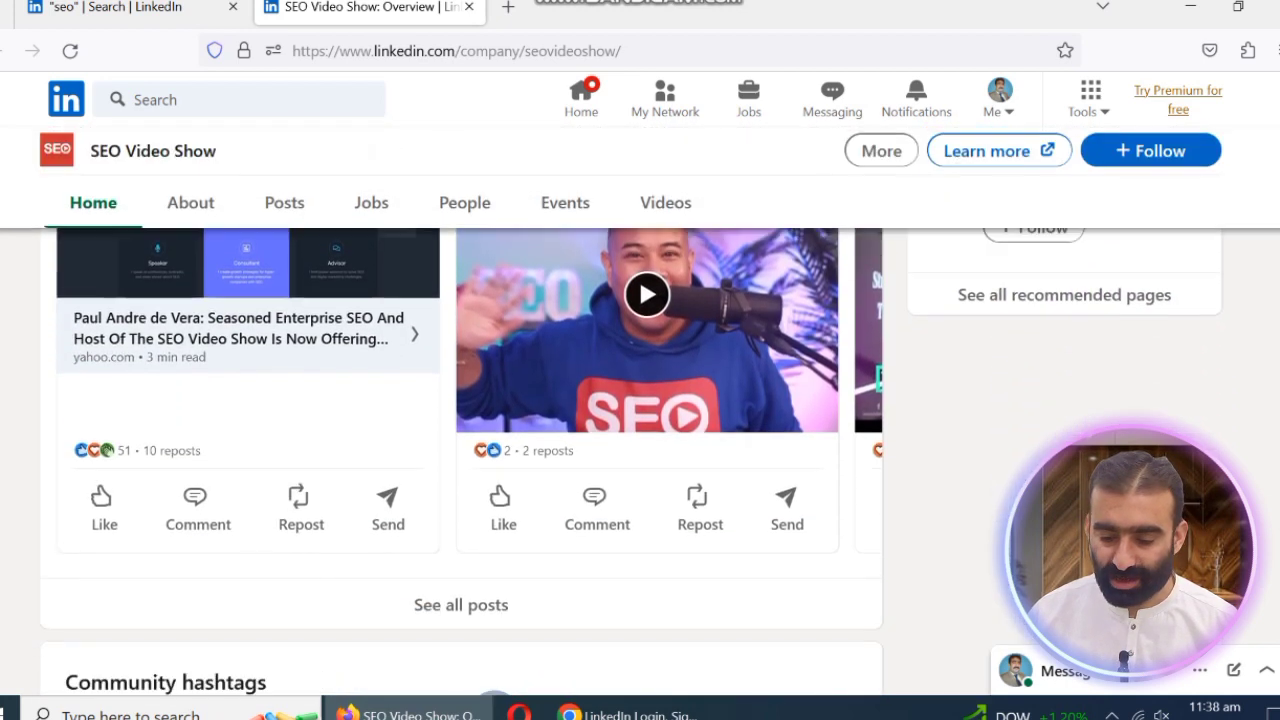
scroll(460, 460, up, 7)
scroll(460, 460, up, 5)
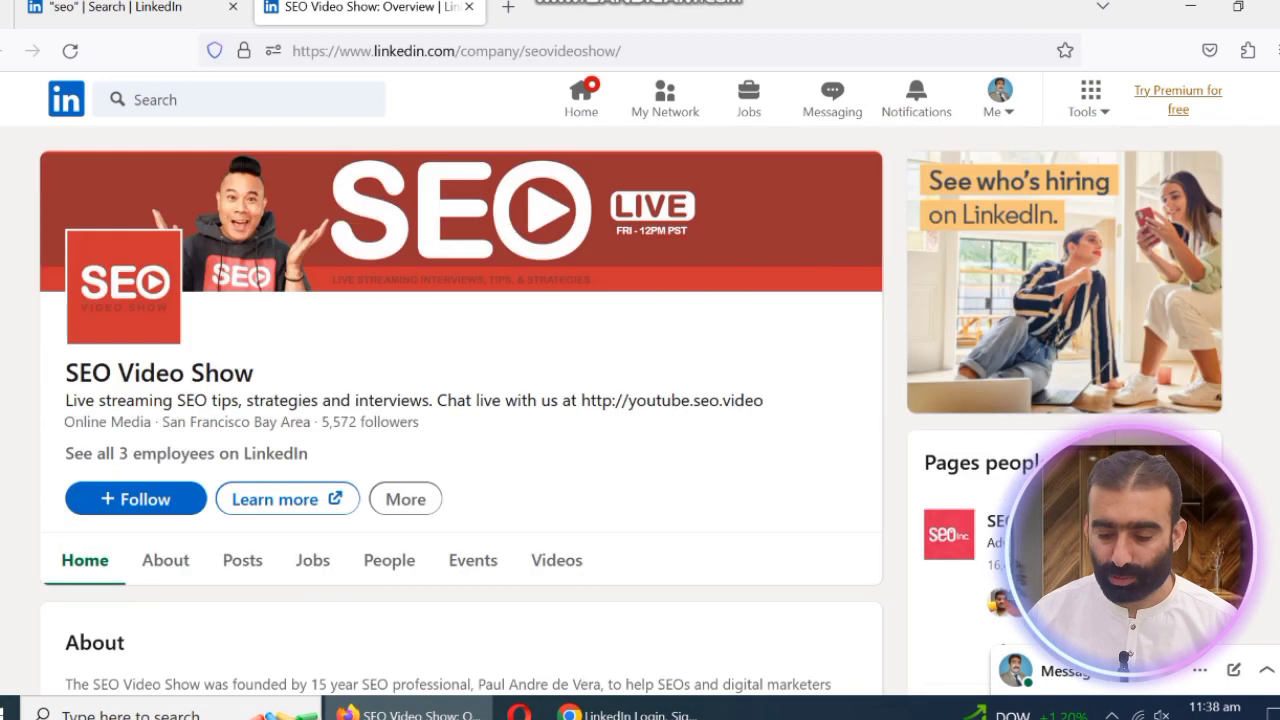
Step: Return to the company results and open the page of The SEO Works (USA) in a new tab
click(150, 8)
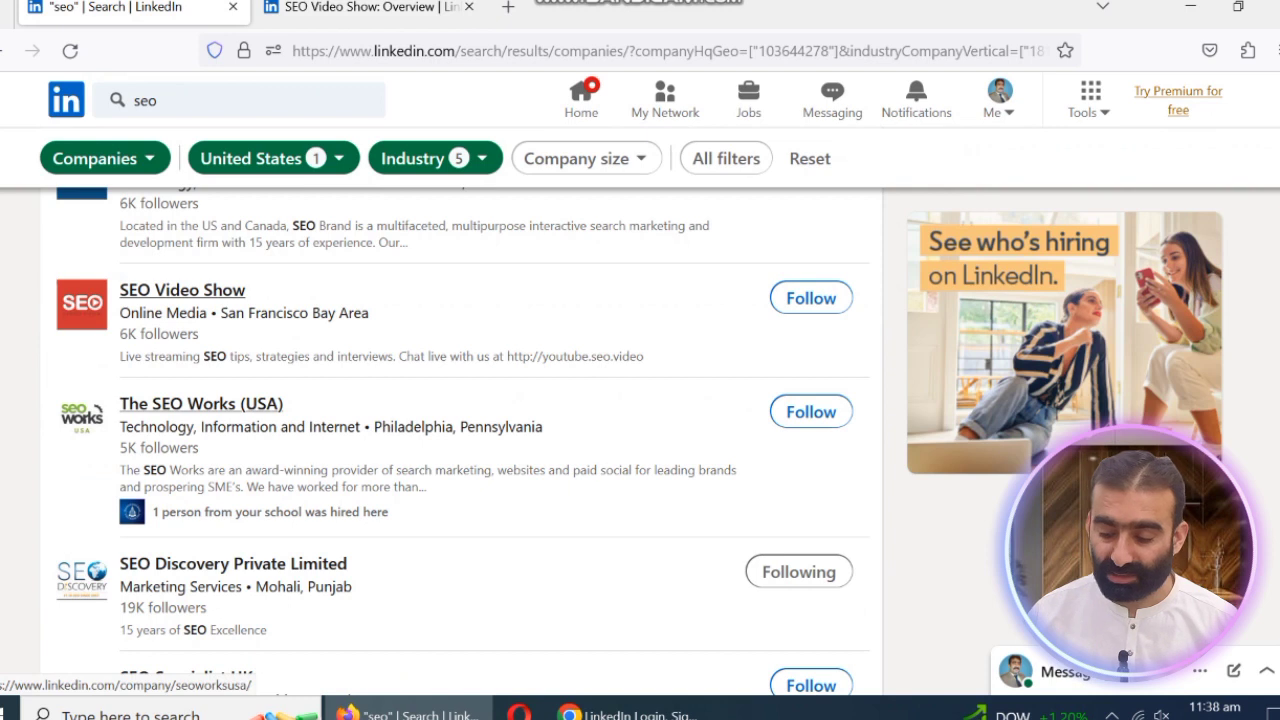
right_click(170, 406)
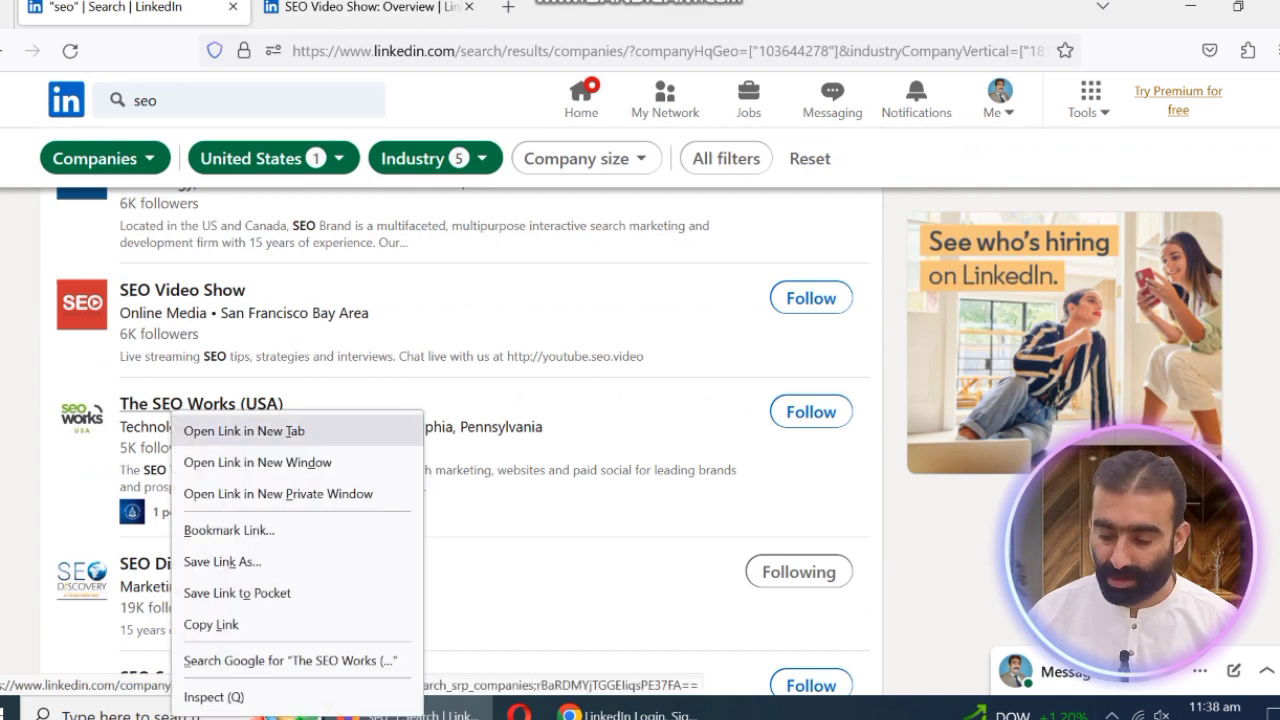
click(244, 430)
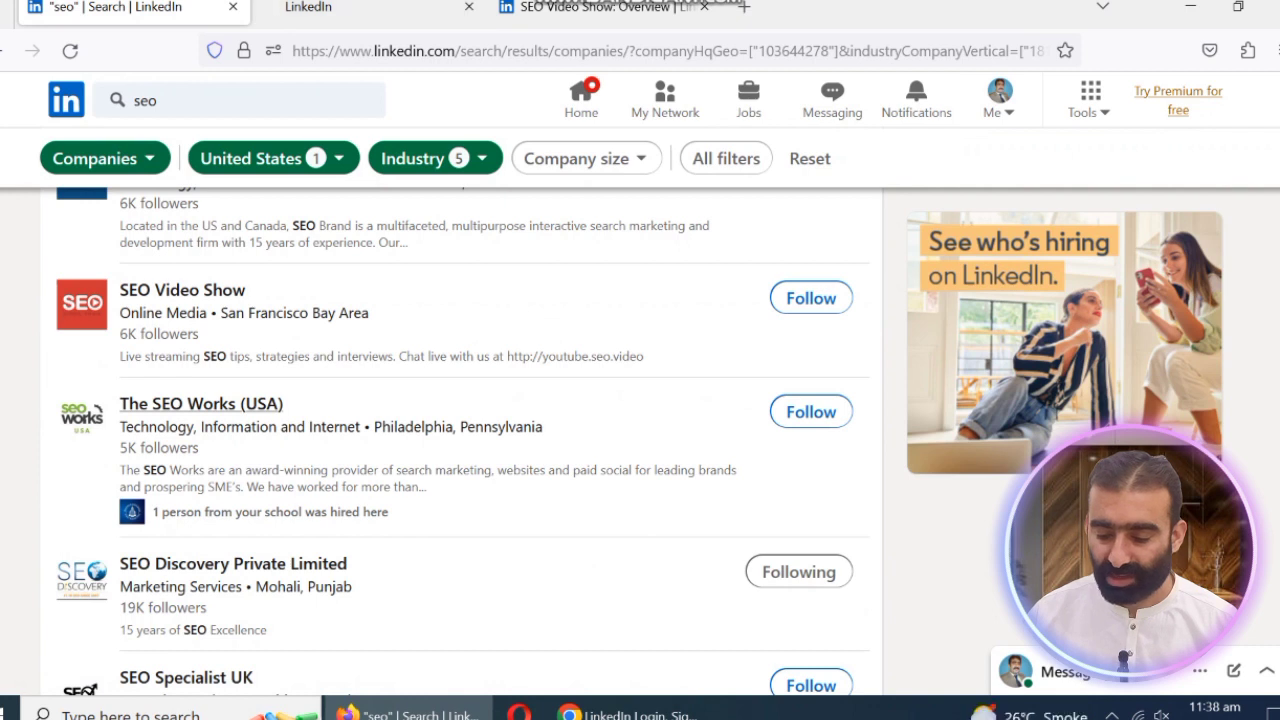
click(368, 8)
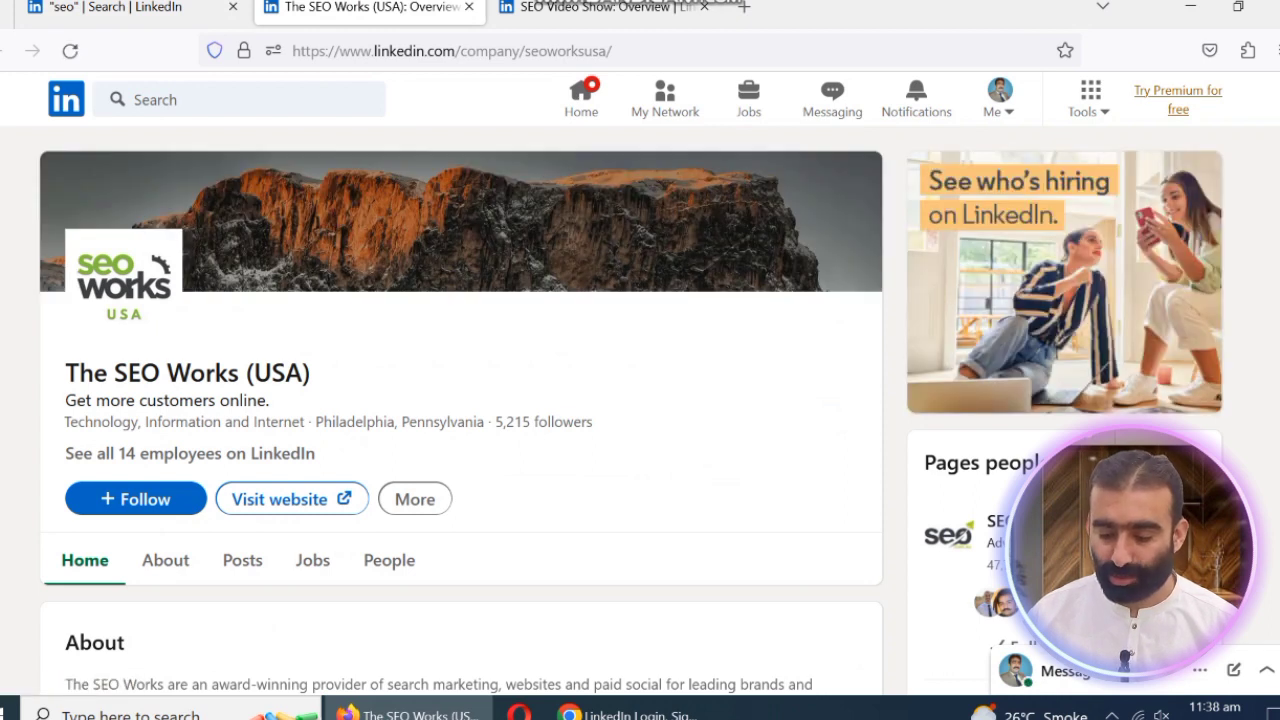
Step: Examine The SEO Works (USA) page, including its company description and page posts
scroll(460, 400, down, 5)
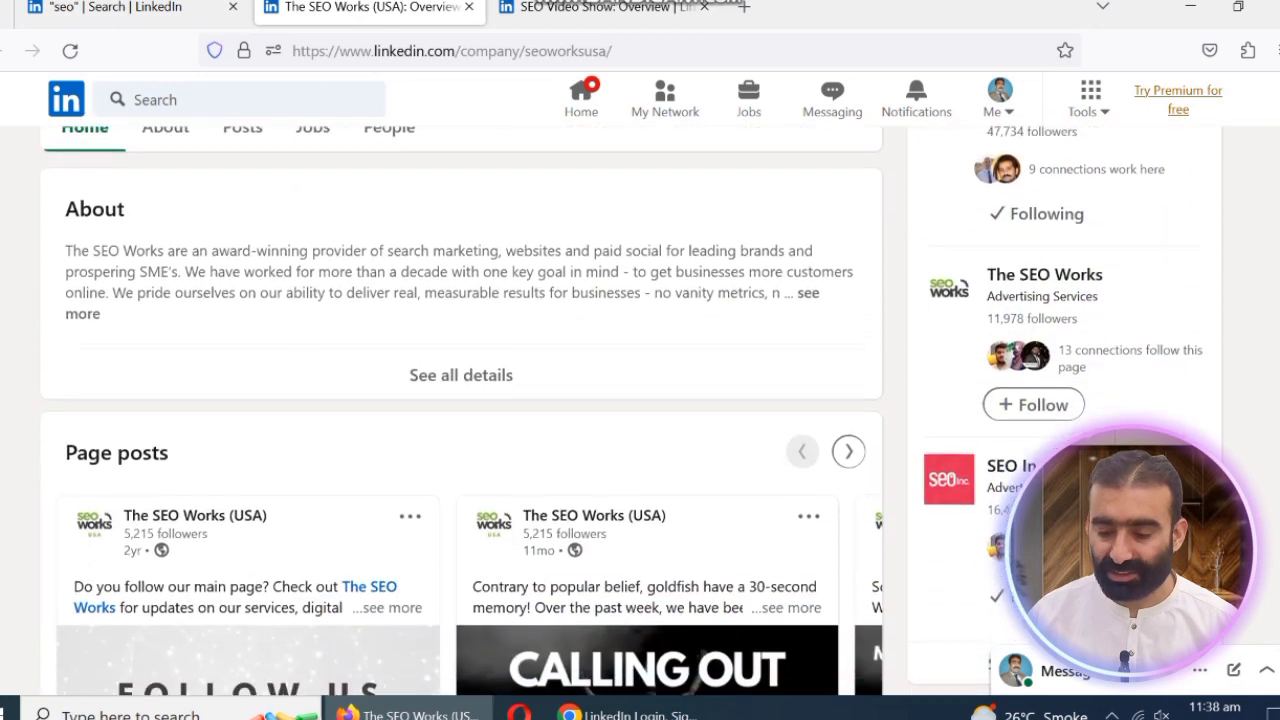
scroll(460, 410, down, 3)
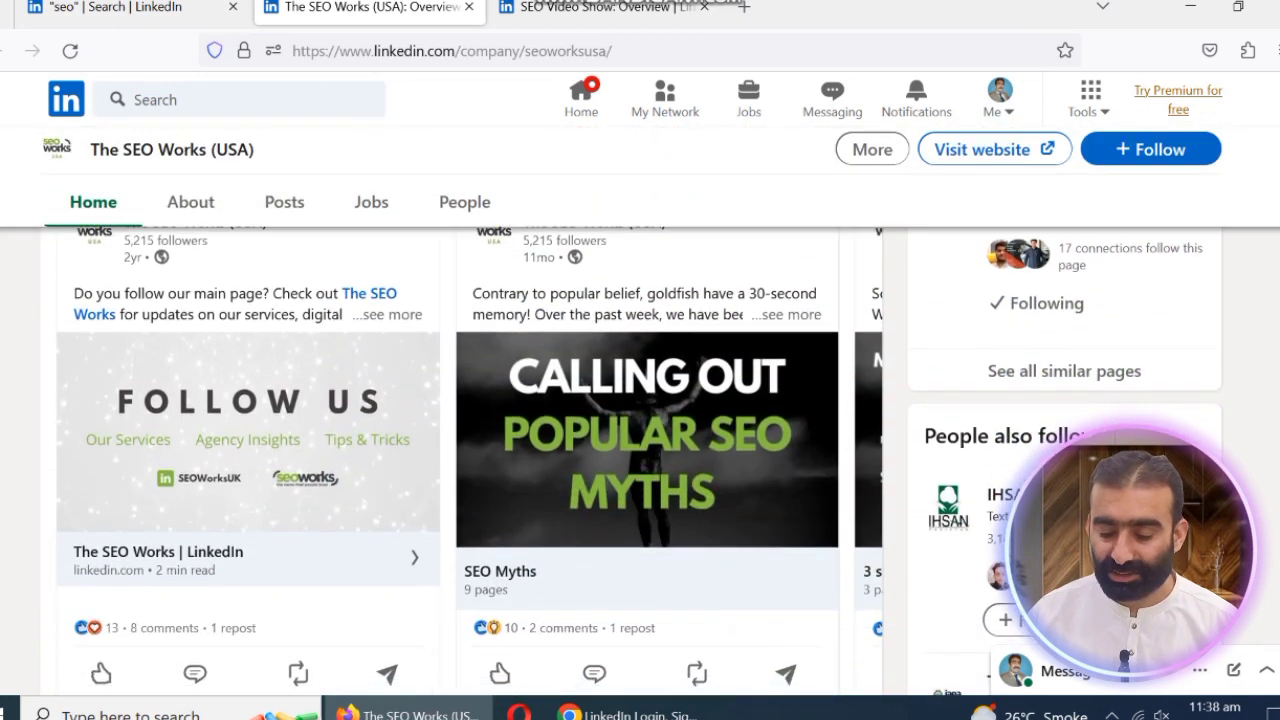
scroll(460, 460, up, 2)
scroll(460, 460, down, 2)
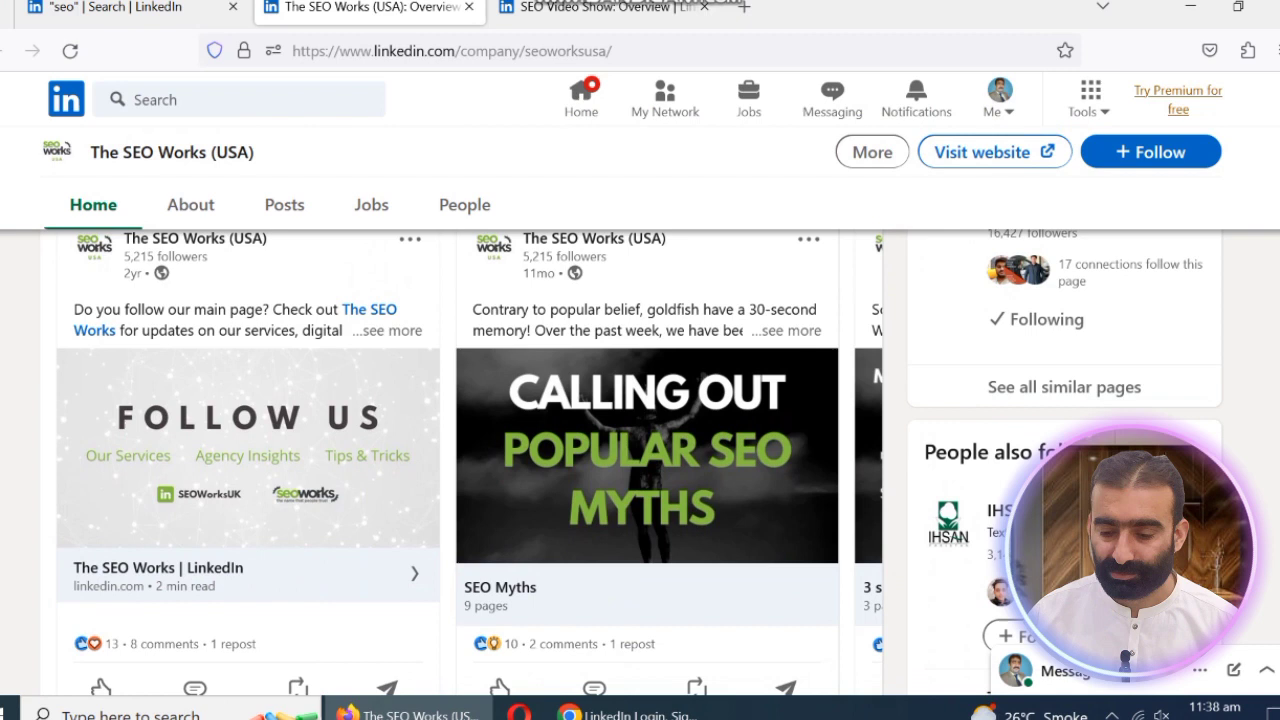
scroll(460, 460, down, 4)
scroll(460, 460, up, 4)
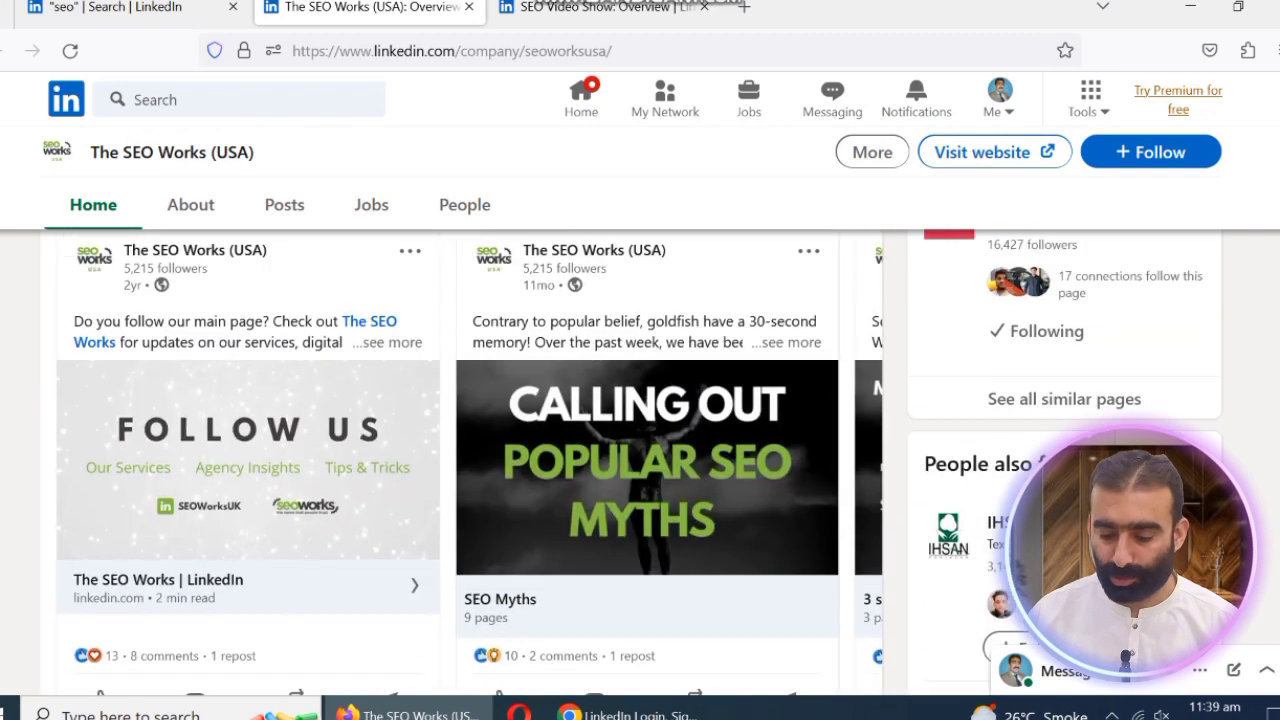
scroll(460, 460, up, 5)
Step: Return to the company results and follow SEO Video Show and The SEO Works (USA)
click(120, 7)
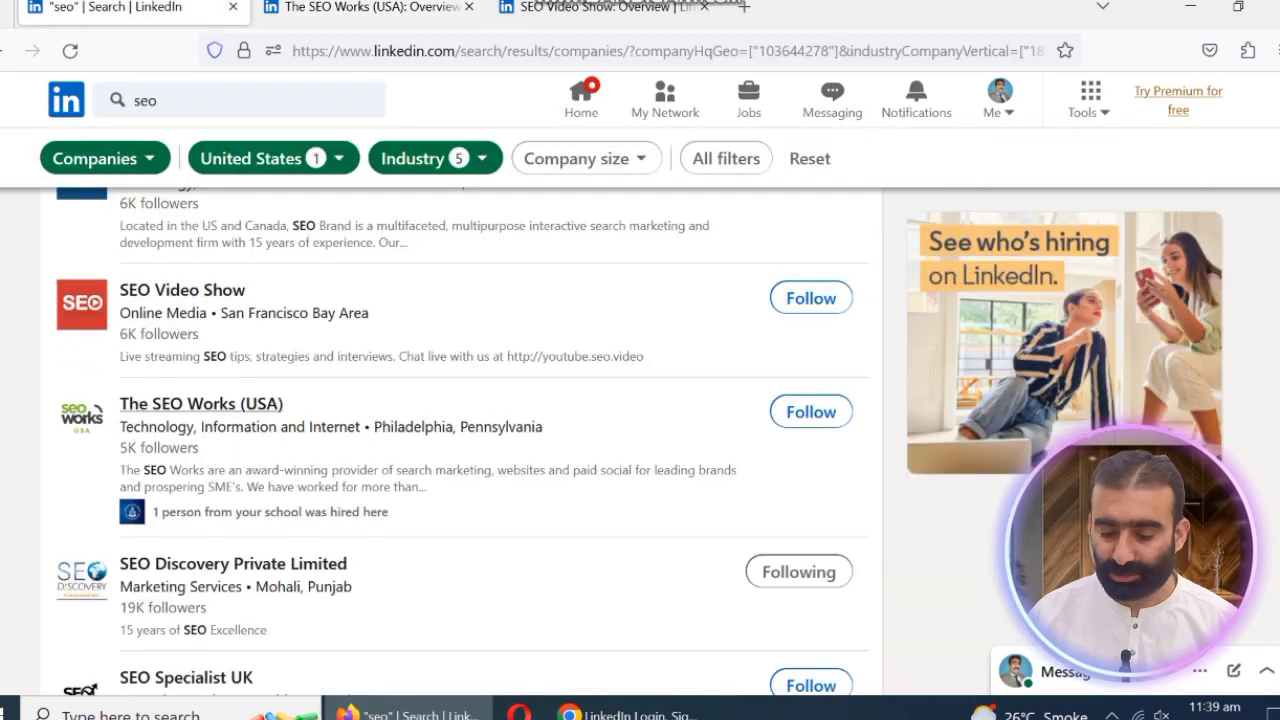
click(811, 298)
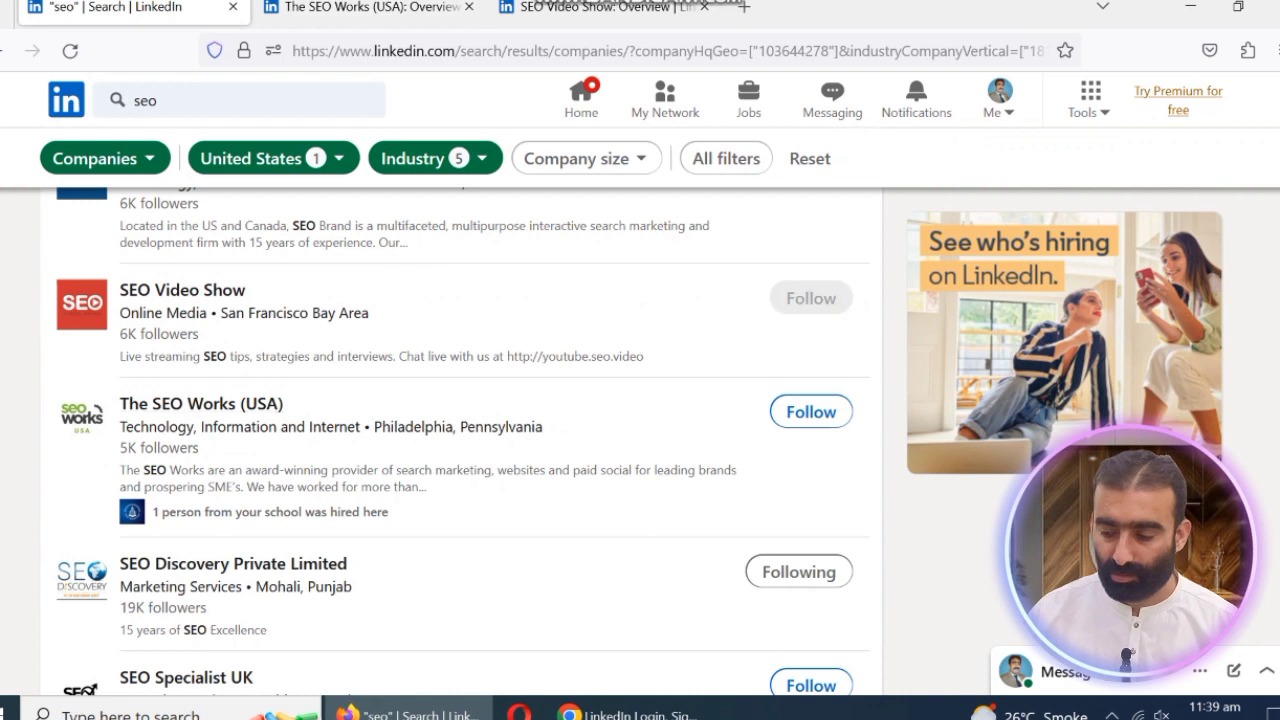
click(811, 412)
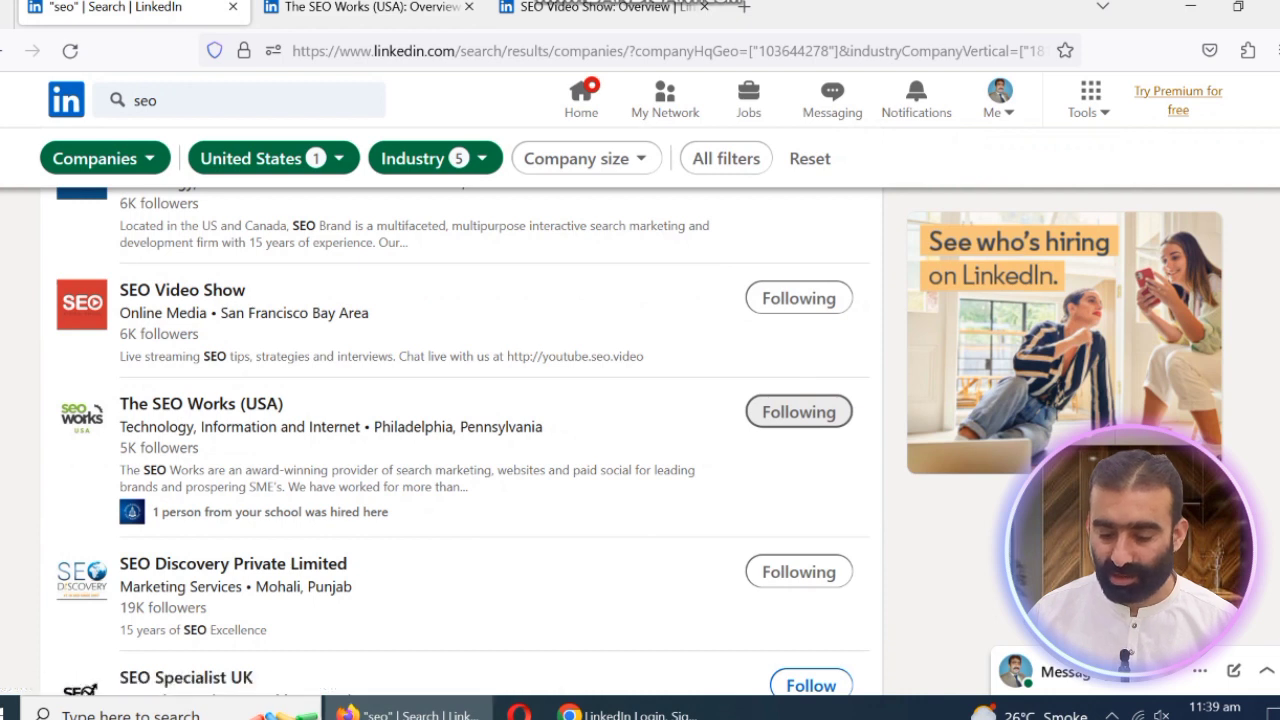
Step: Look through the first page of company results and open the SEO Inc company page
scroll(462, 440, down, 5)
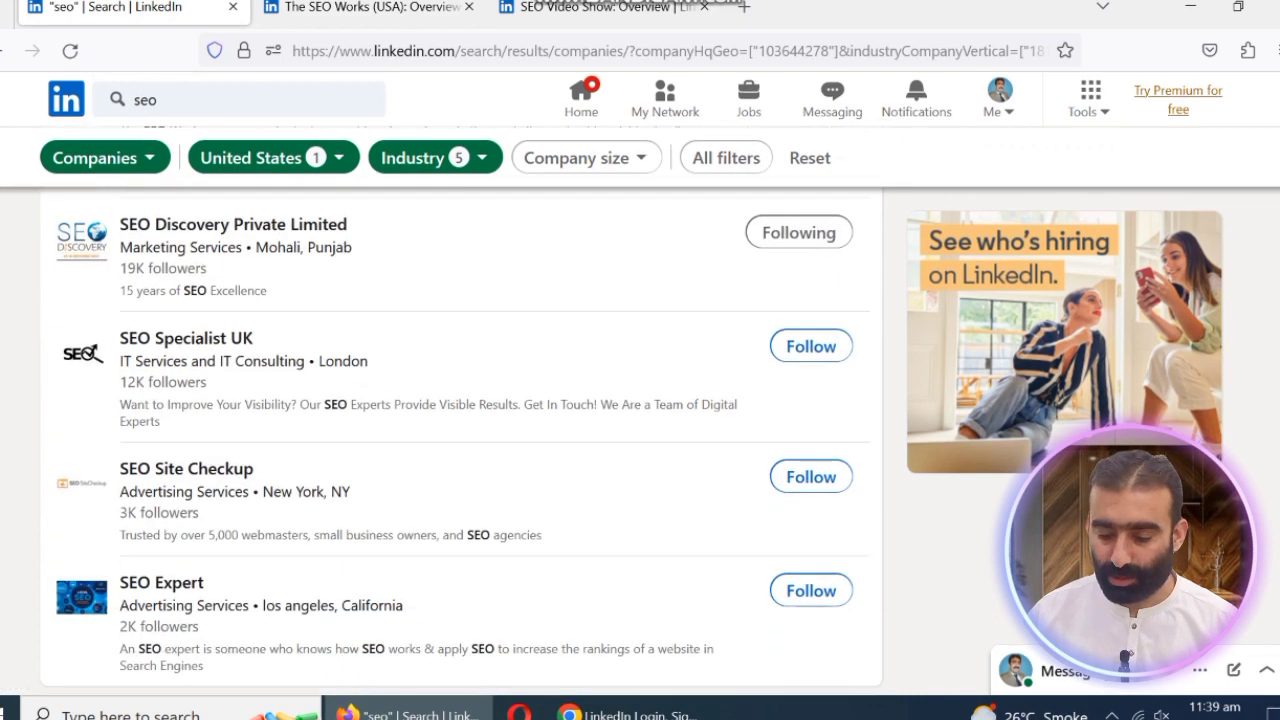
scroll(462, 440, down, 1)
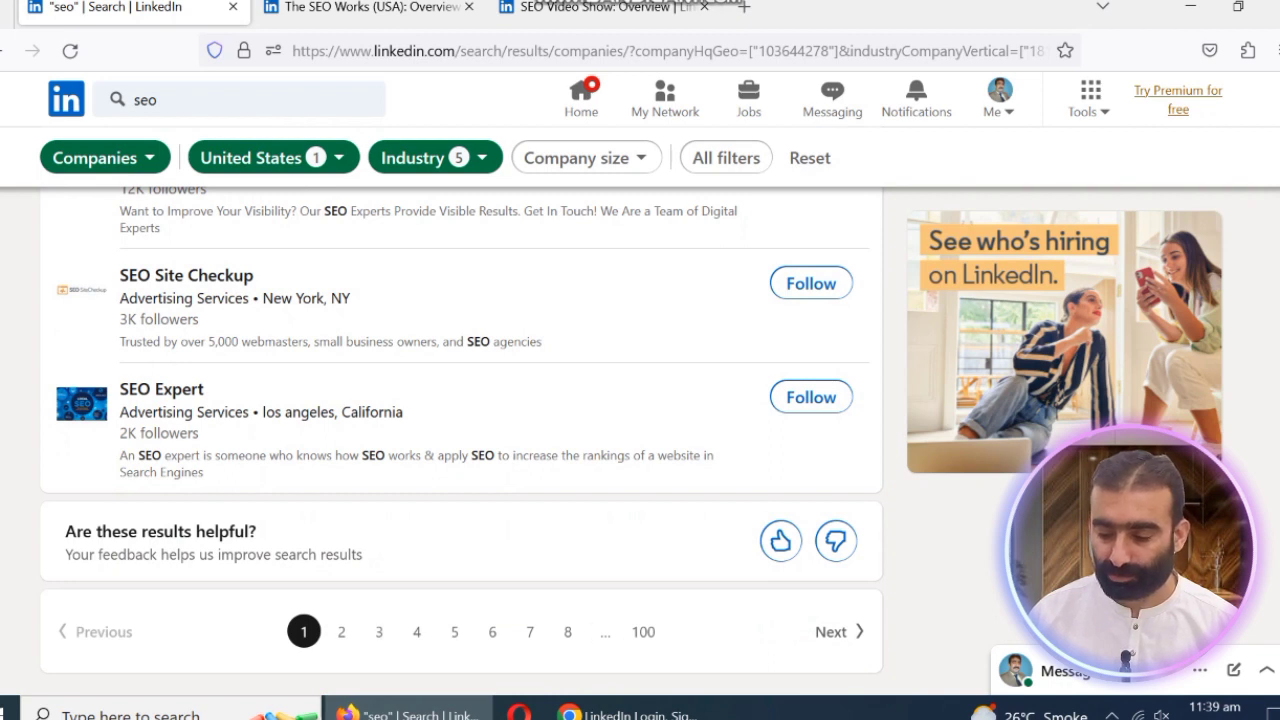
scroll(460, 440, up, 5)
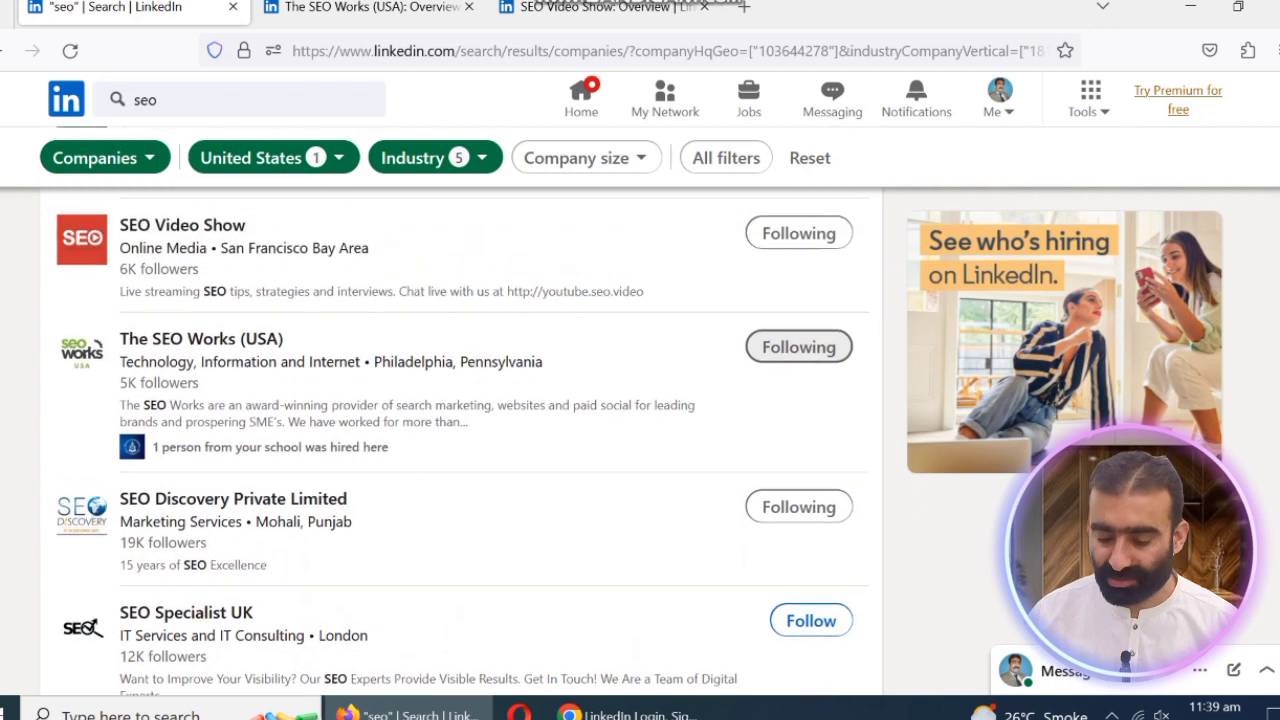
scroll(460, 440, up, 5)
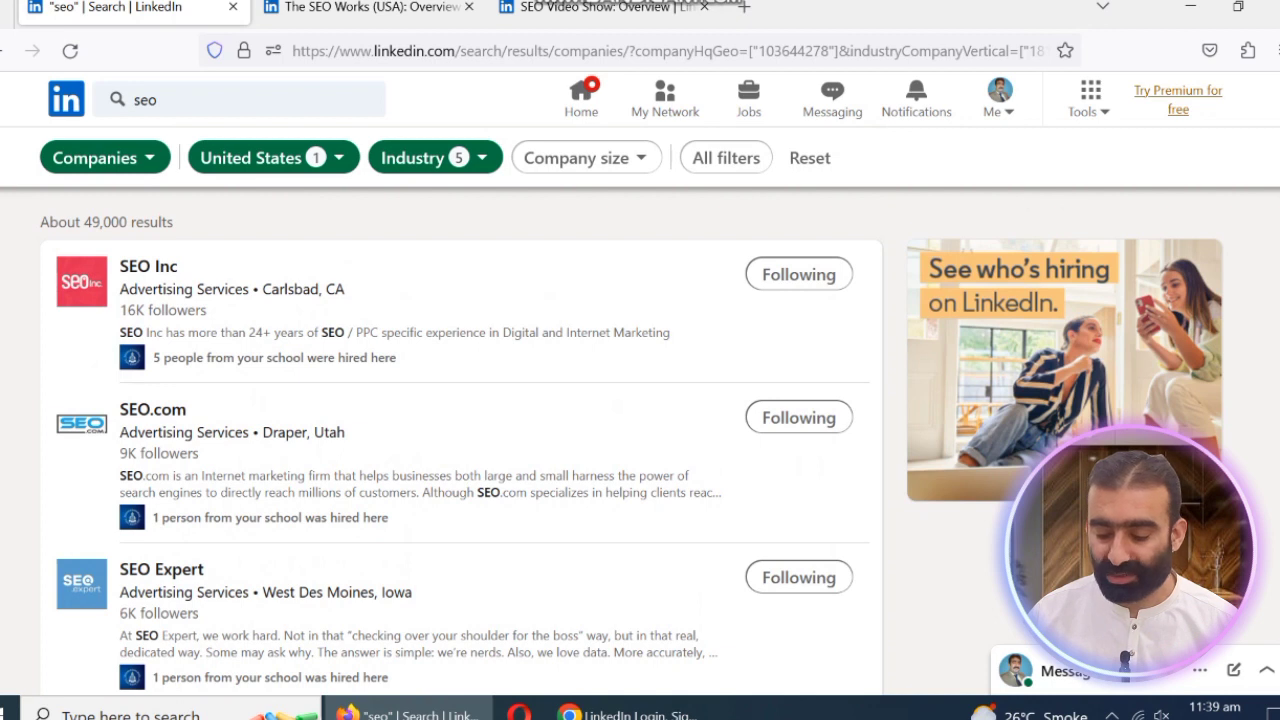
right_click(215, 290)
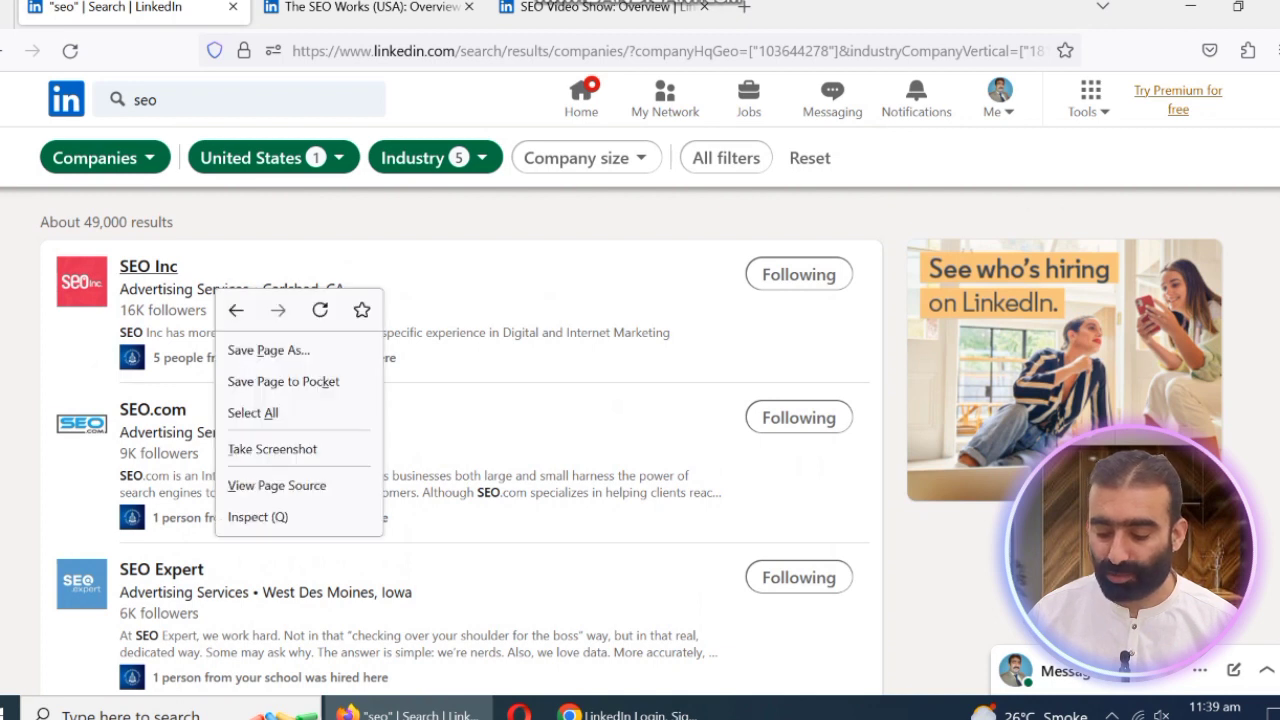
click(148, 266)
click(148, 266)
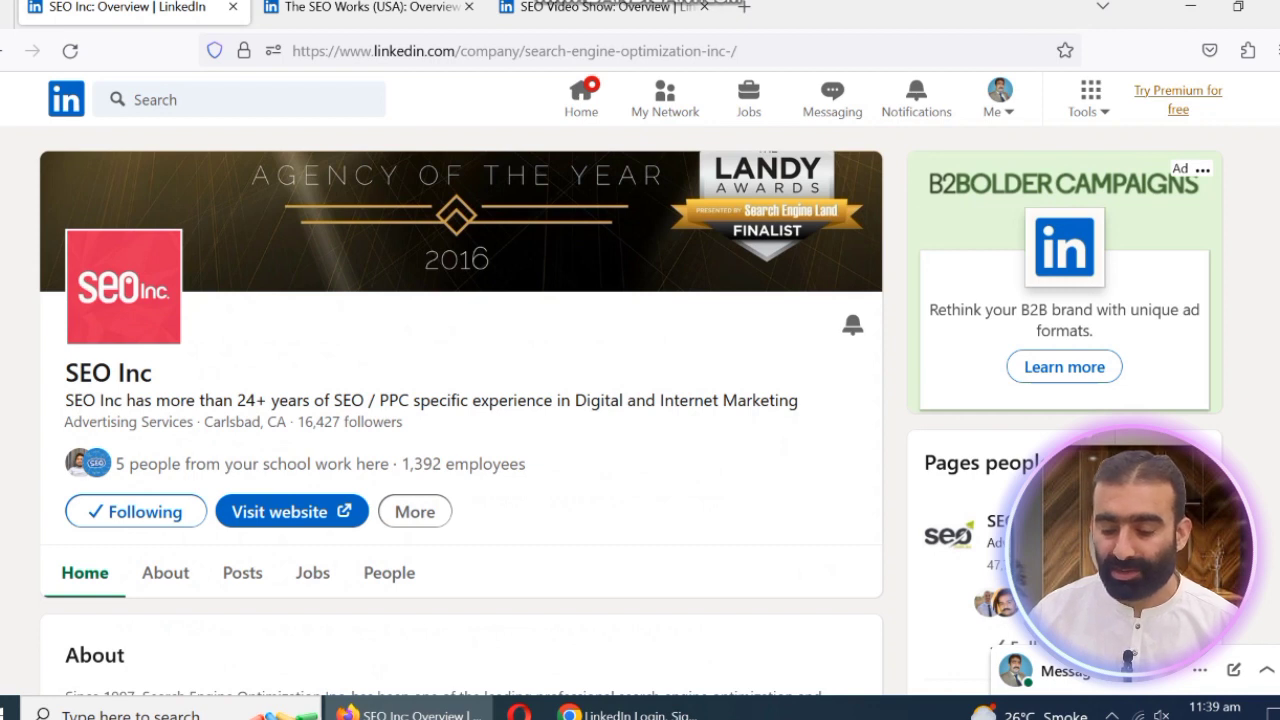
Step: Examine the SEO Inc page, including its company description, page posts and similar pages
scroll(460, 410, down, 3)
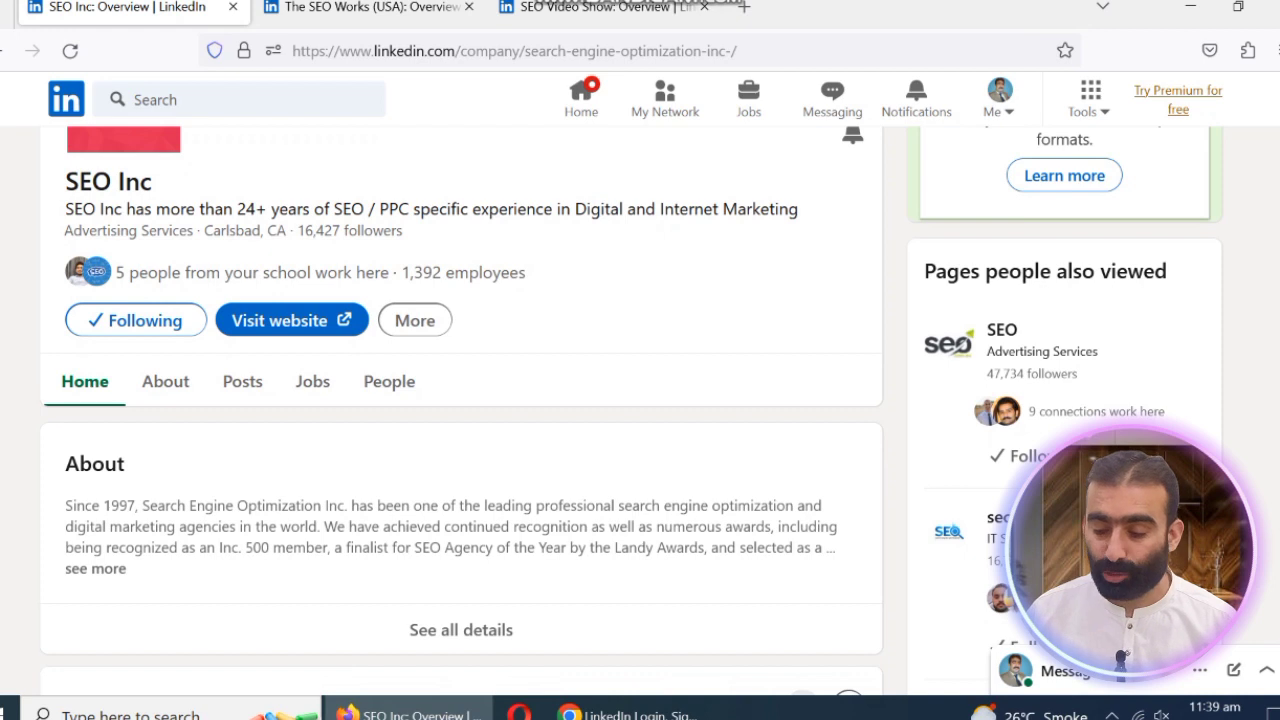
scroll(460, 400, down, 1)
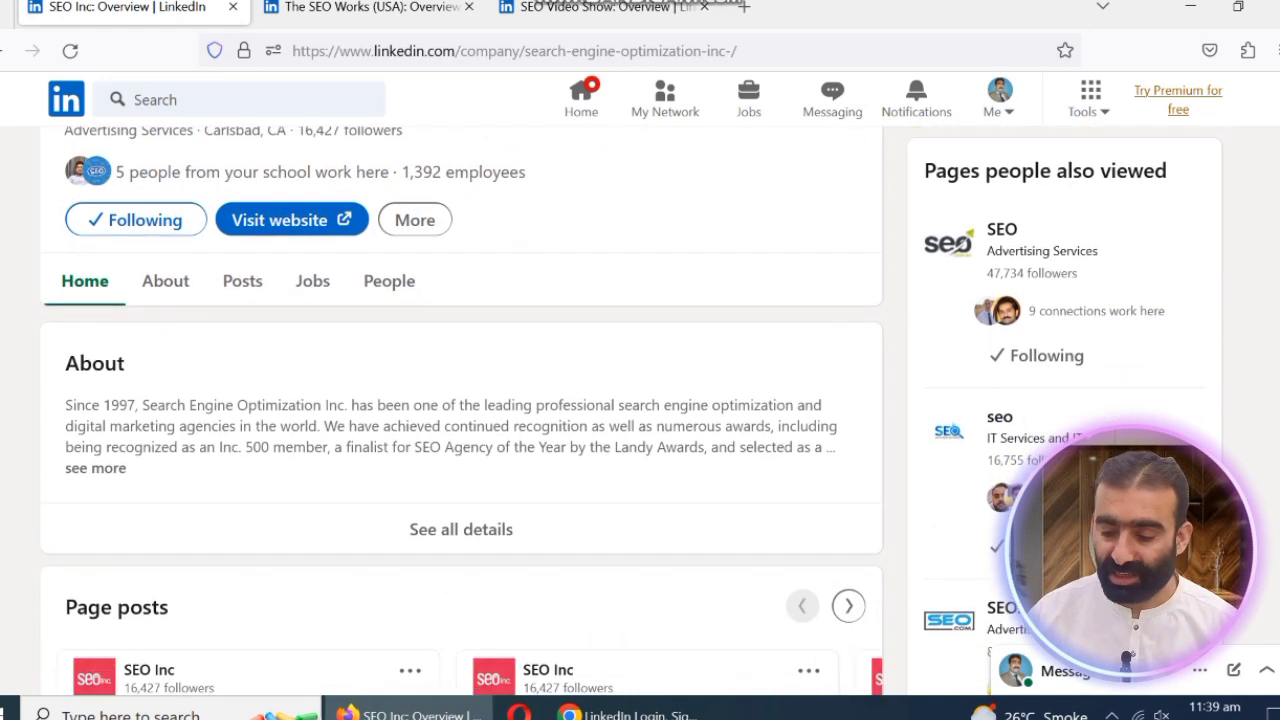
scroll(460, 400, down, 5)
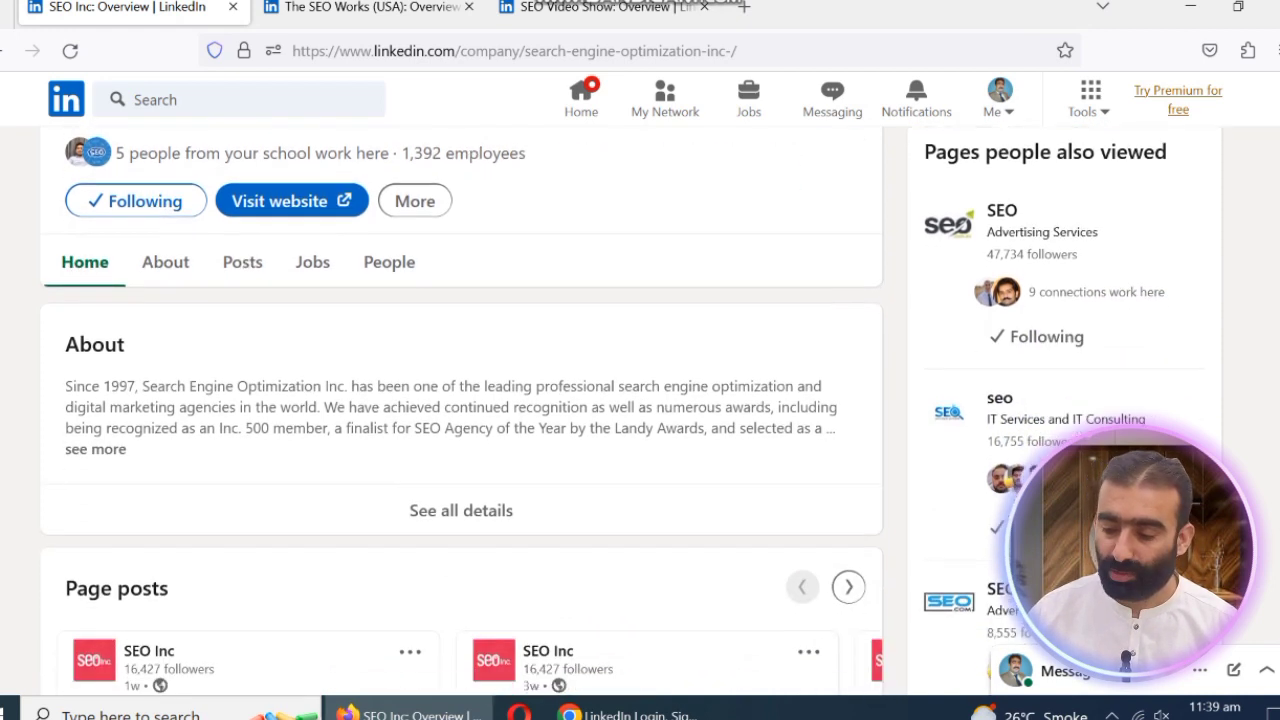
scroll(460, 400, down, 2)
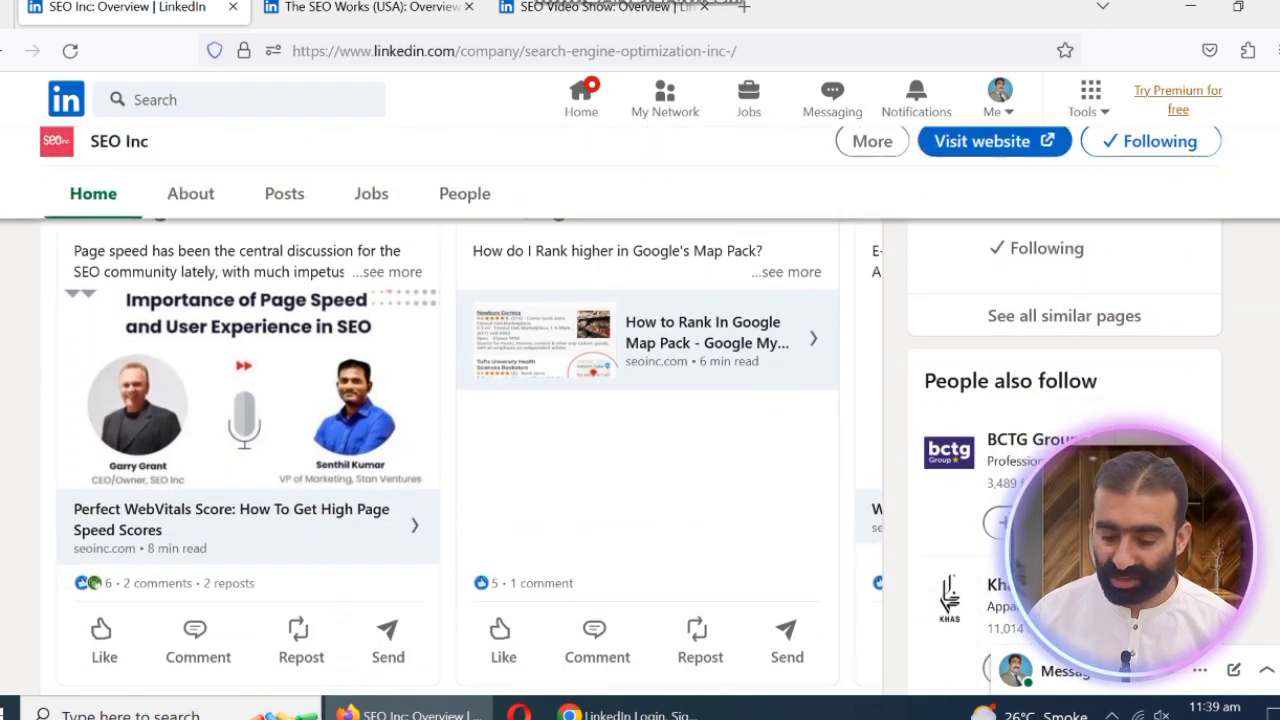
scroll(460, 400, down, 5)
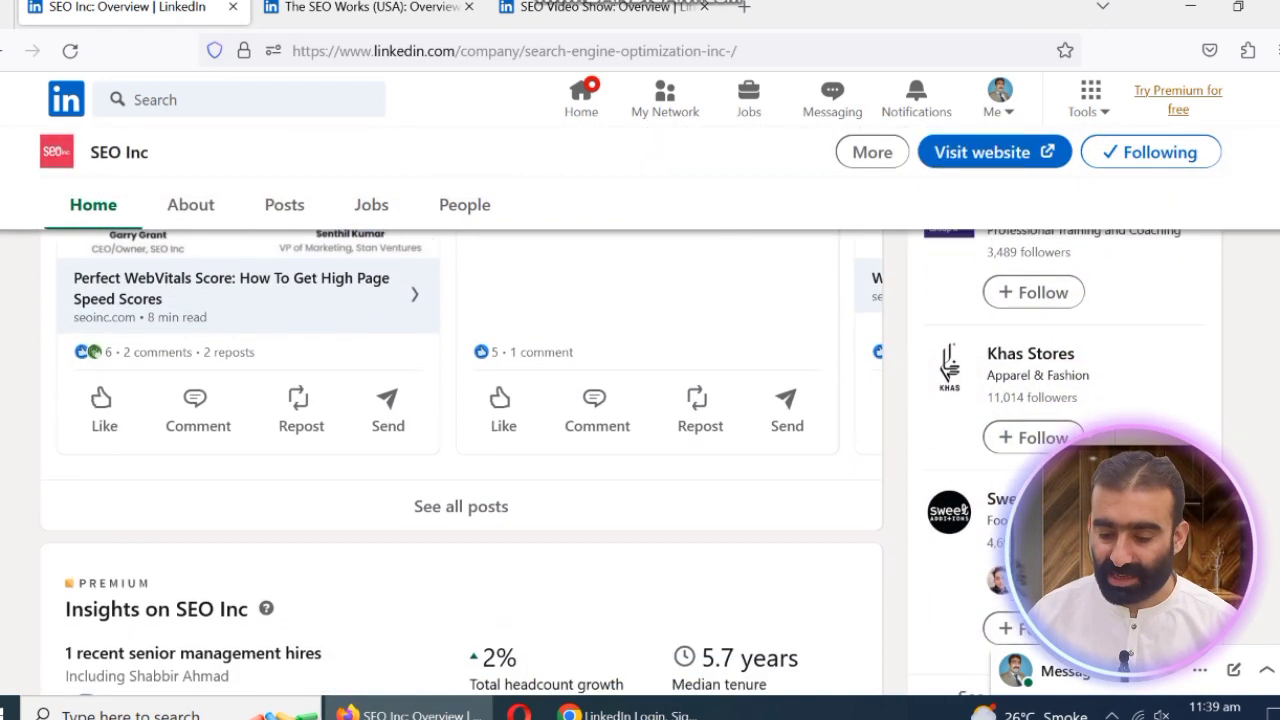
scroll(460, 450, up, 10)
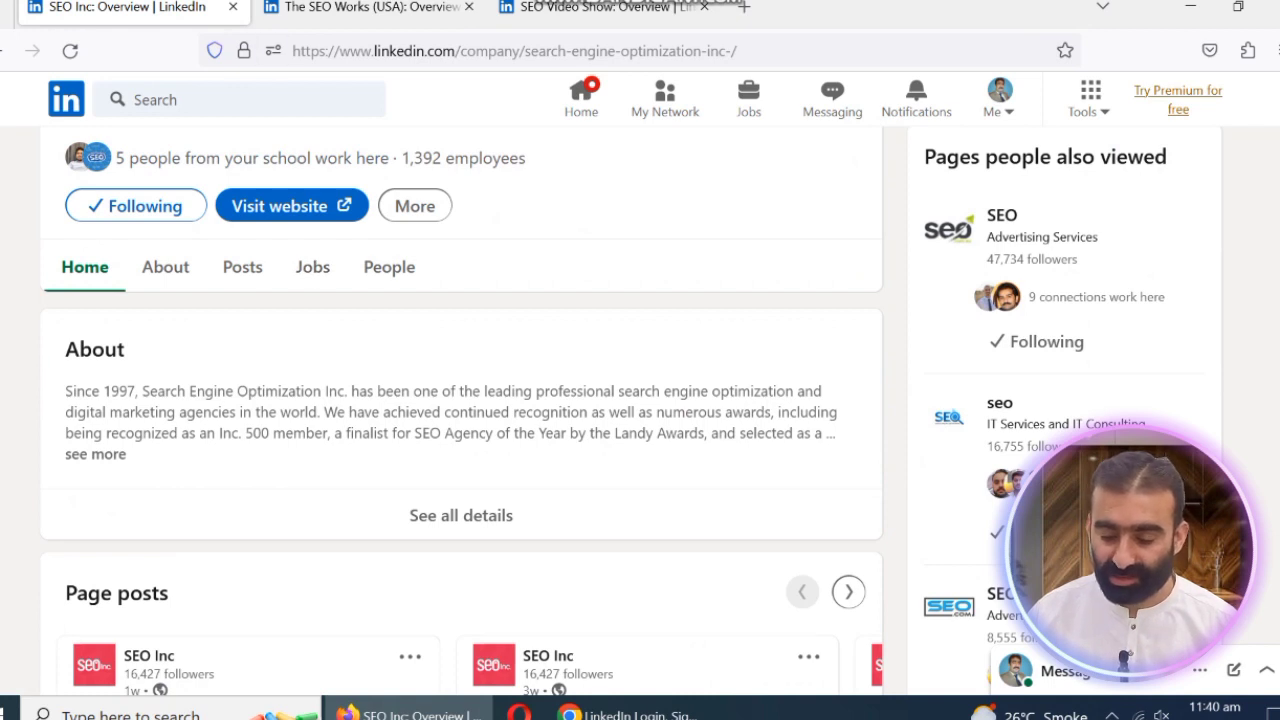
Step: Return to the SEO company results and review the rest of the list down to its end
key(alt+Left)
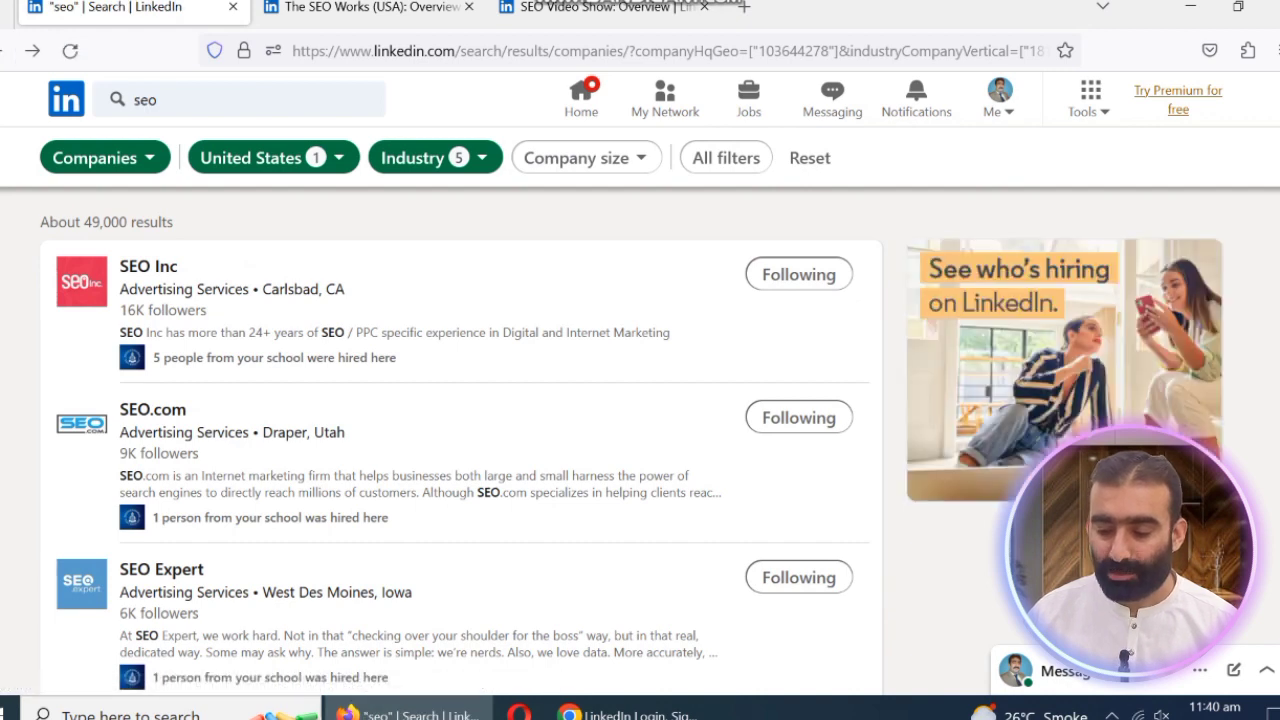
scroll(1125, 660, down, 9)
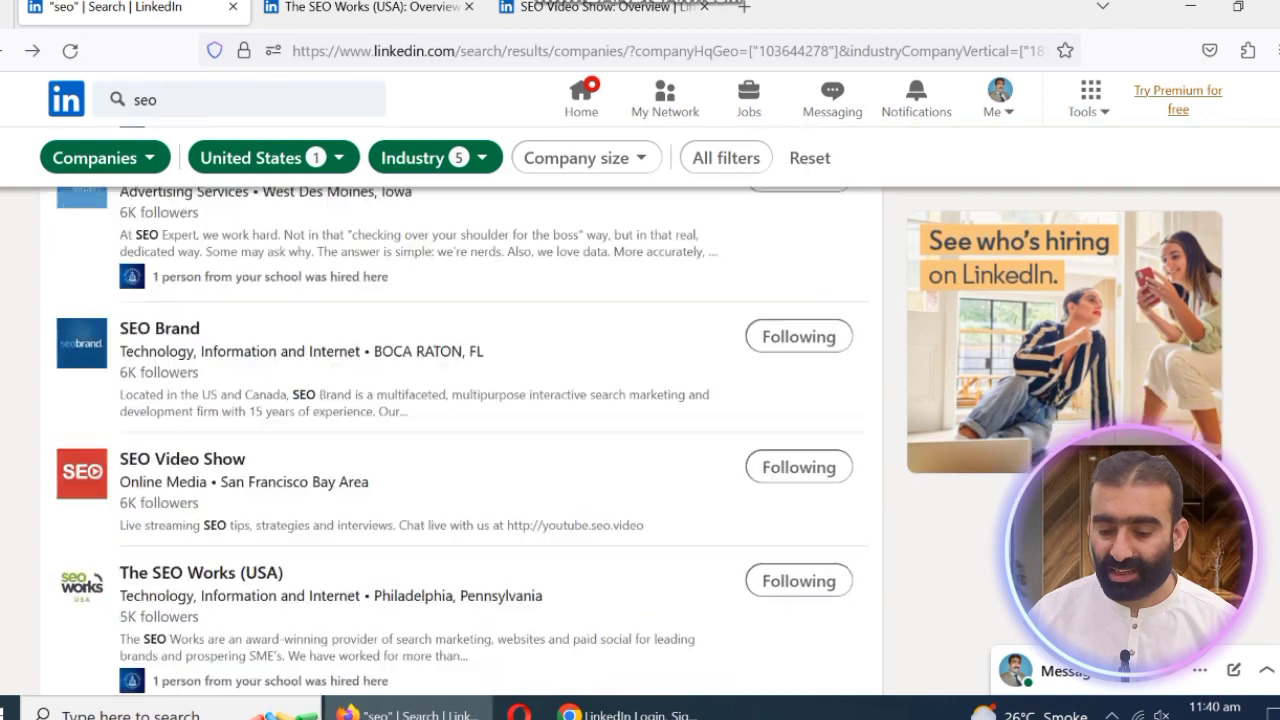
scroll(1127, 657, down, 4)
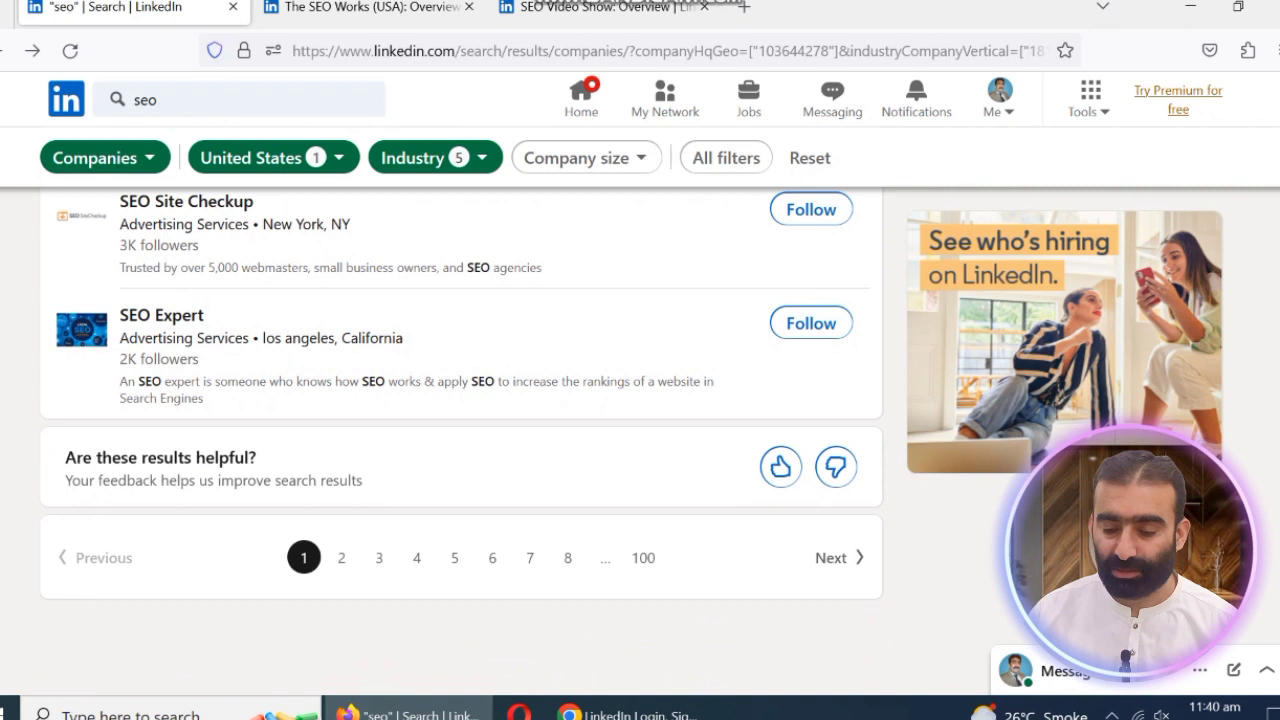
Step: Follow SEO Video Show from its own page and open a new message that shares the page link
click(604, 8)
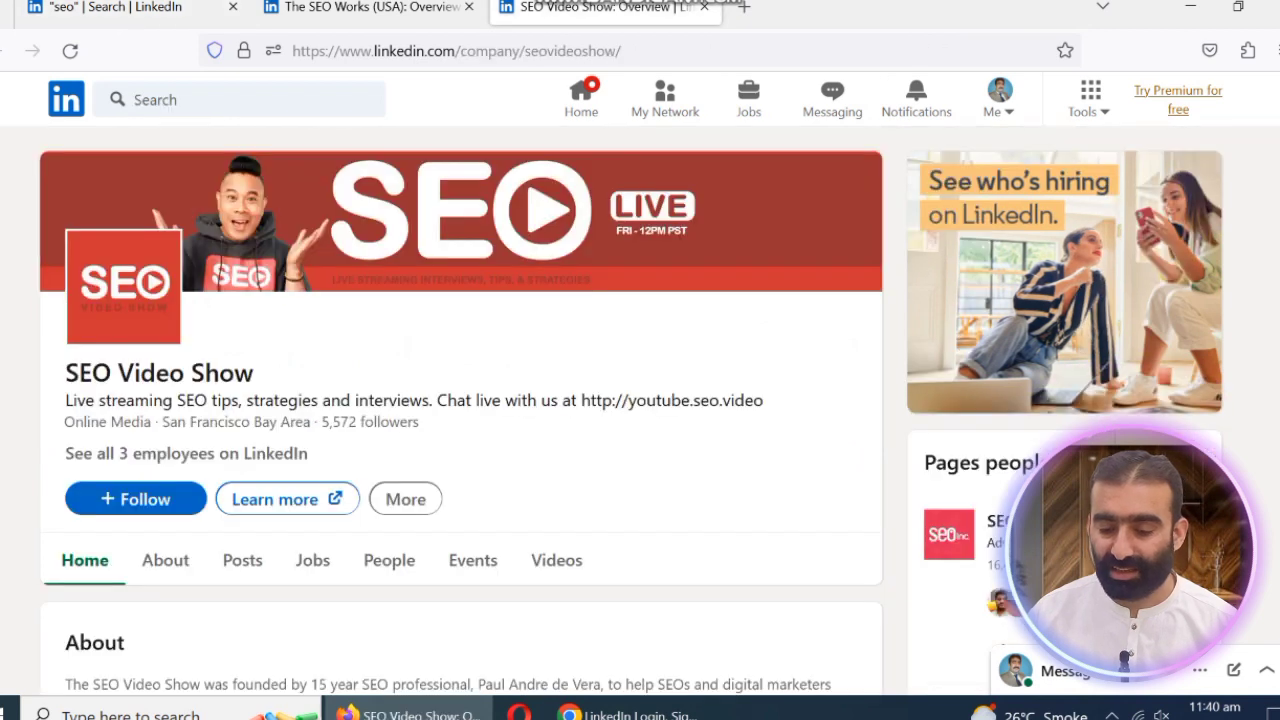
click(136, 499)
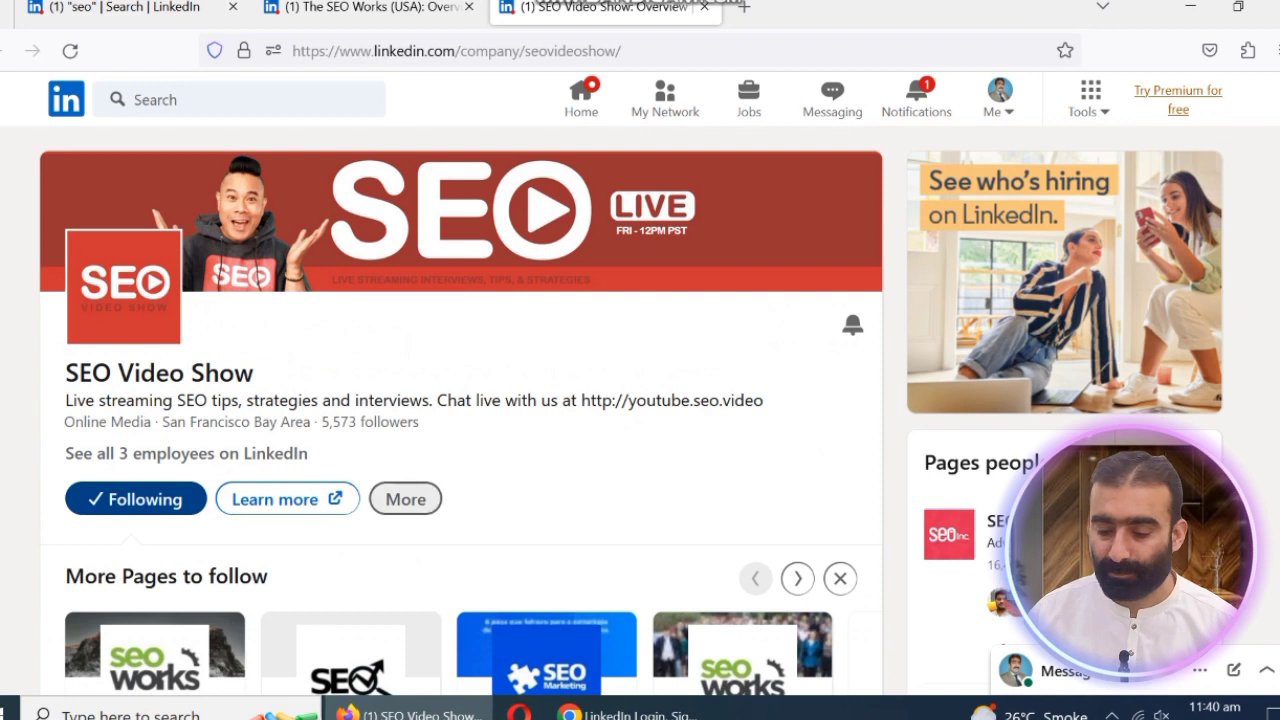
click(405, 499)
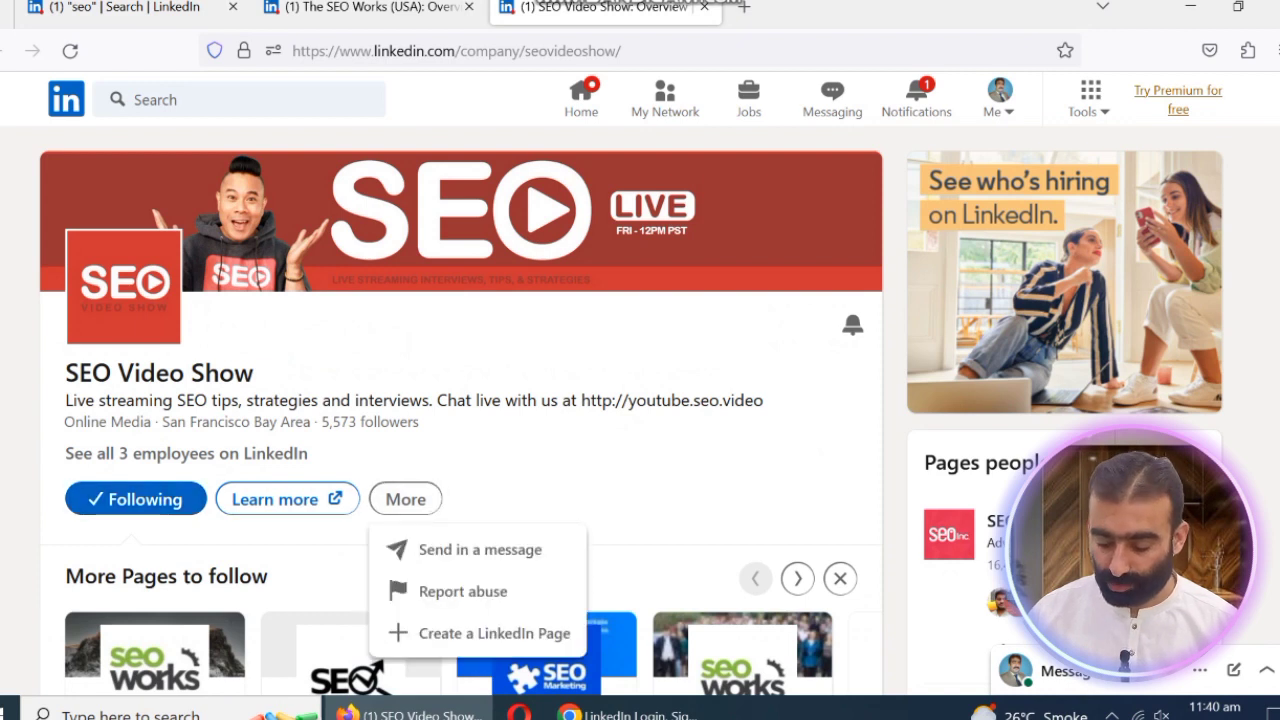
click(480, 549)
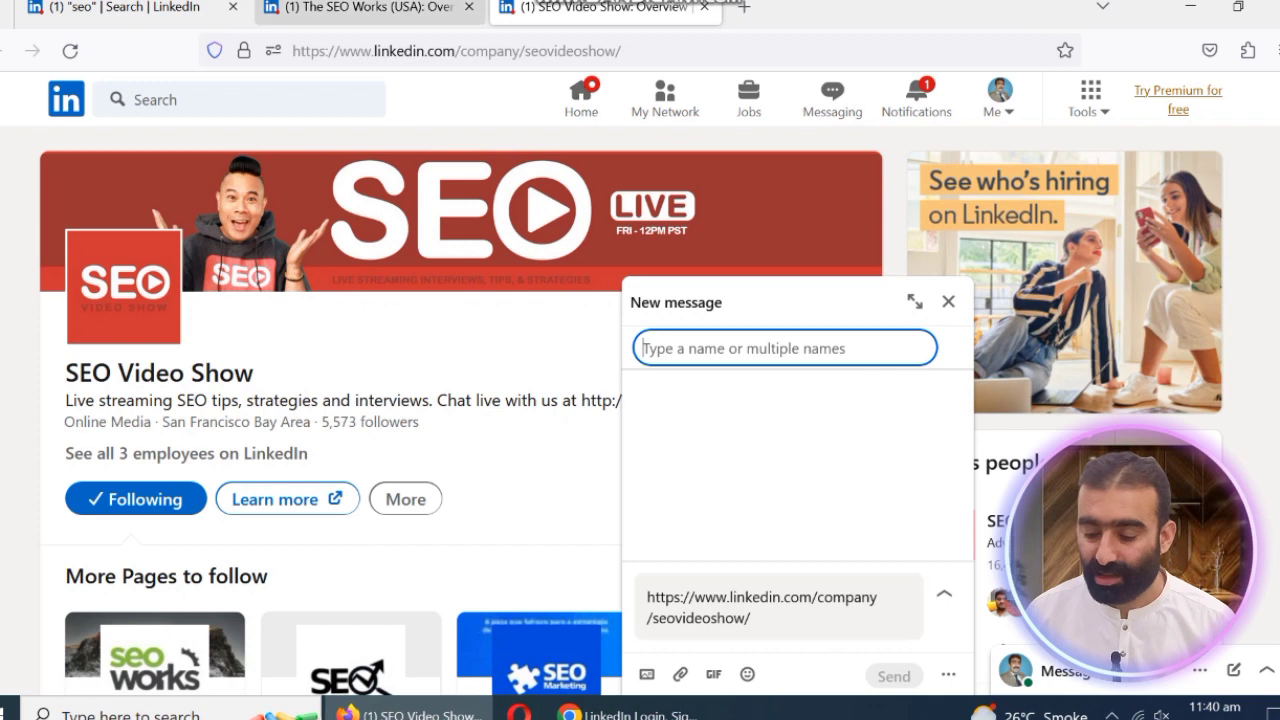
Step: Return to the company results and search for "Guest posting" with the United States and industry filters kept
click(125, 7)
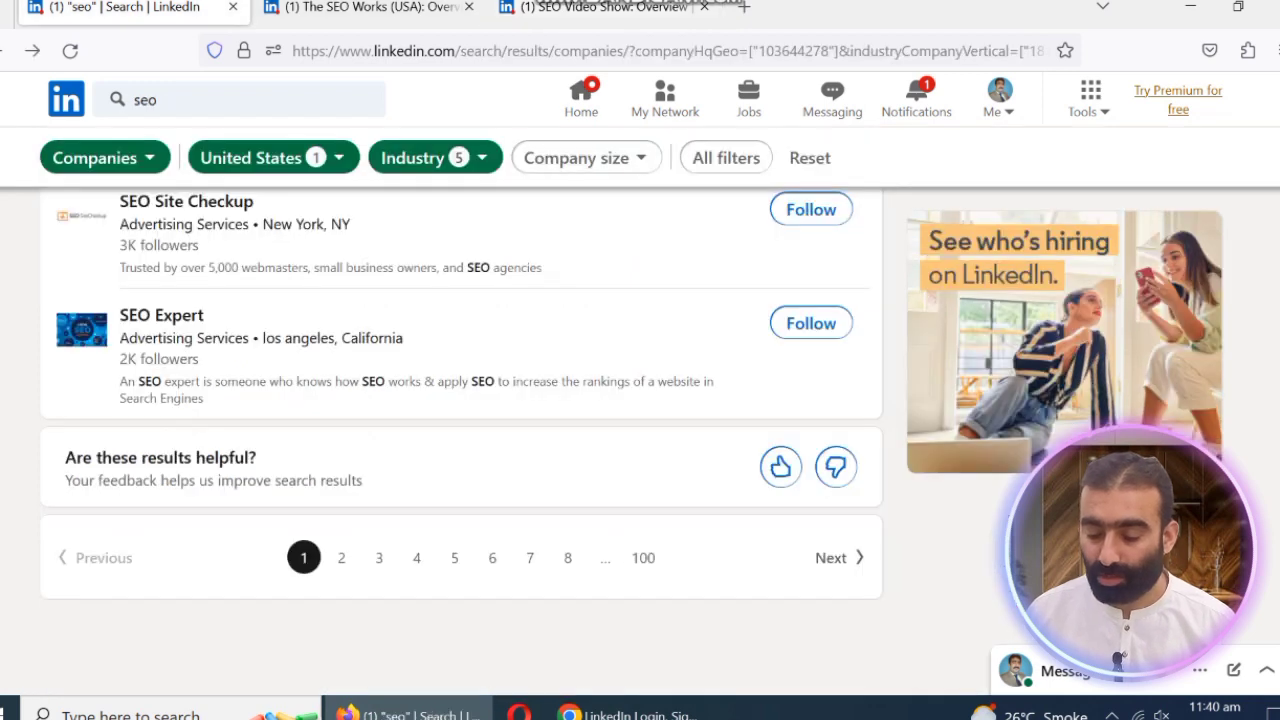
click(230, 100)
key(BackSpace)
key(BackSpace)
key(BackSpace)
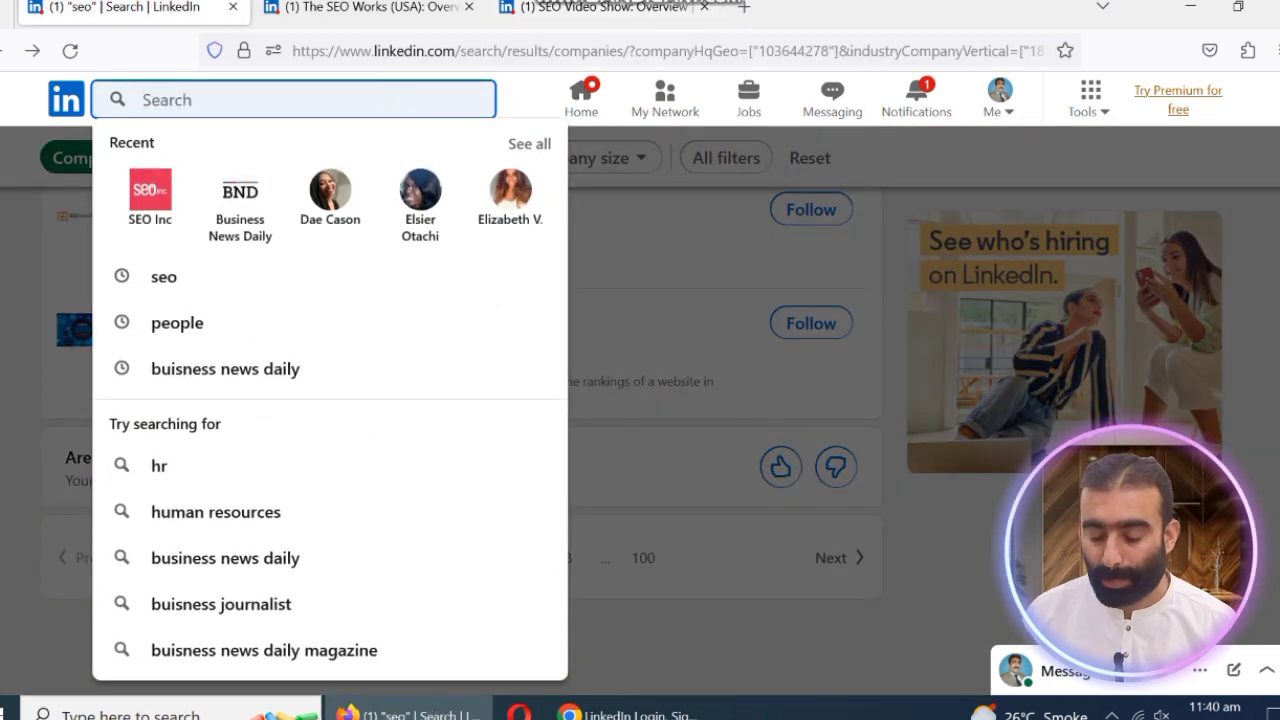
text(Guest)
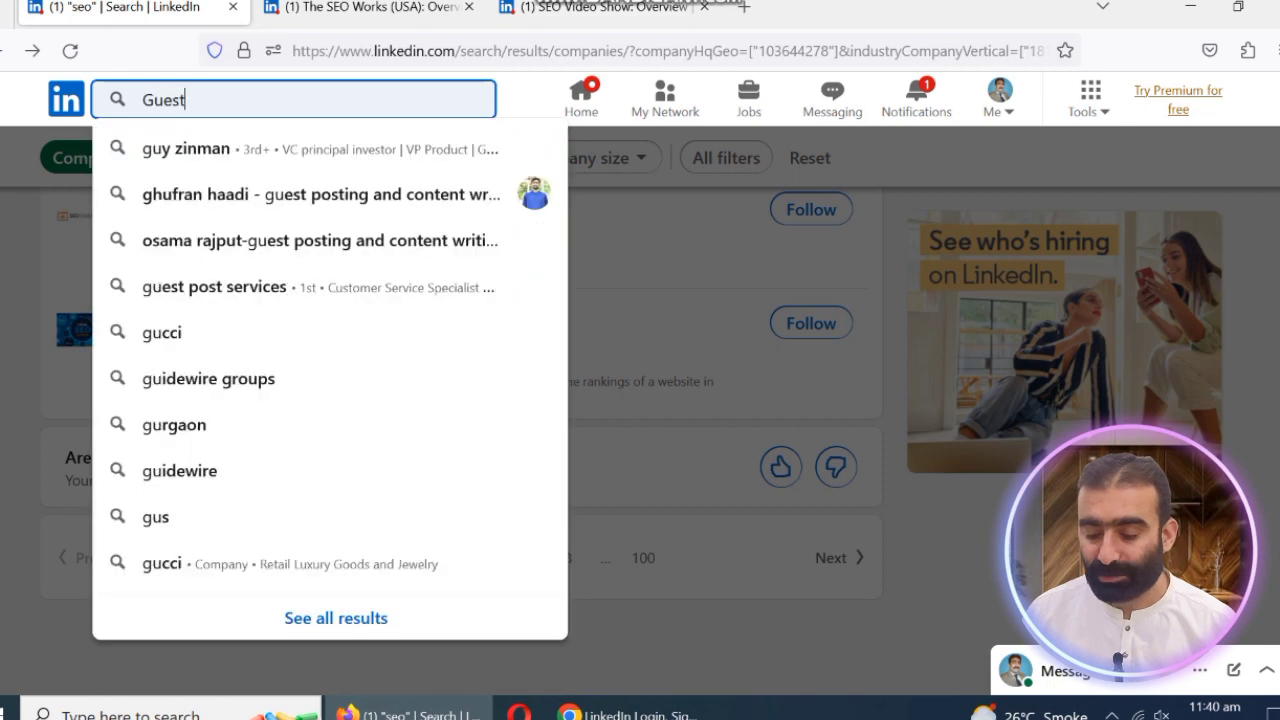
text( post)
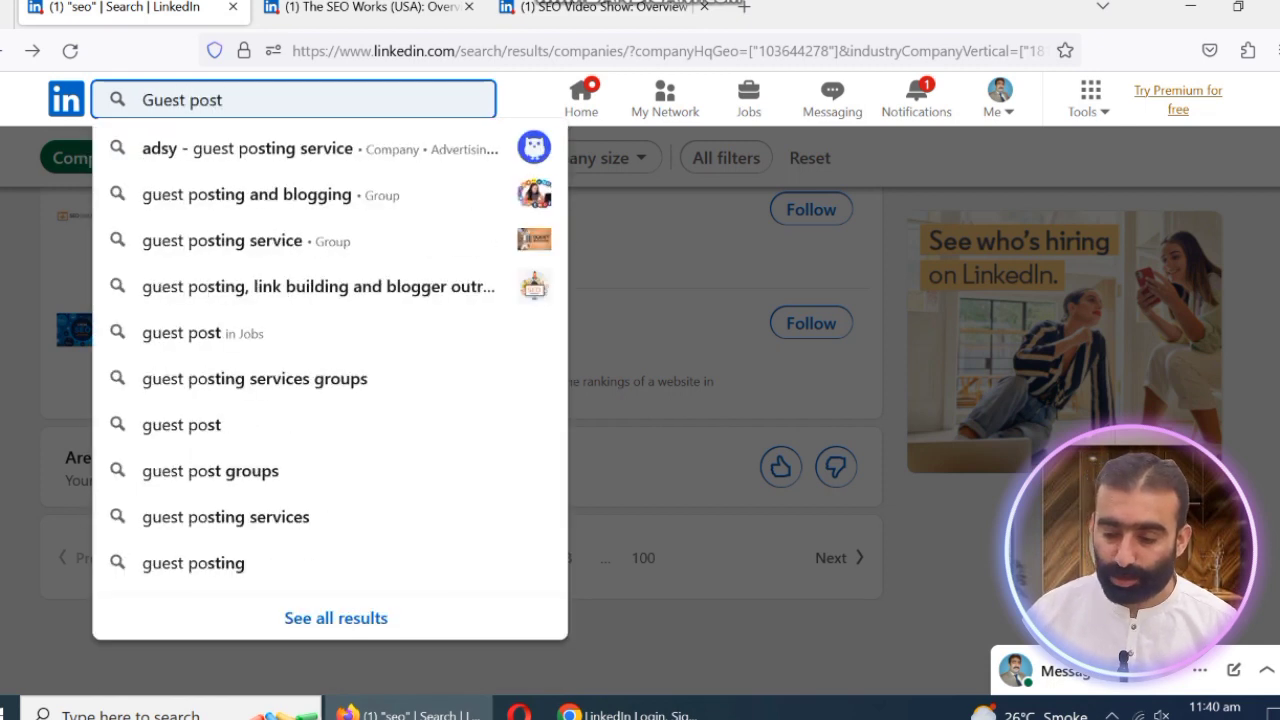
text(ing)
key(Return)
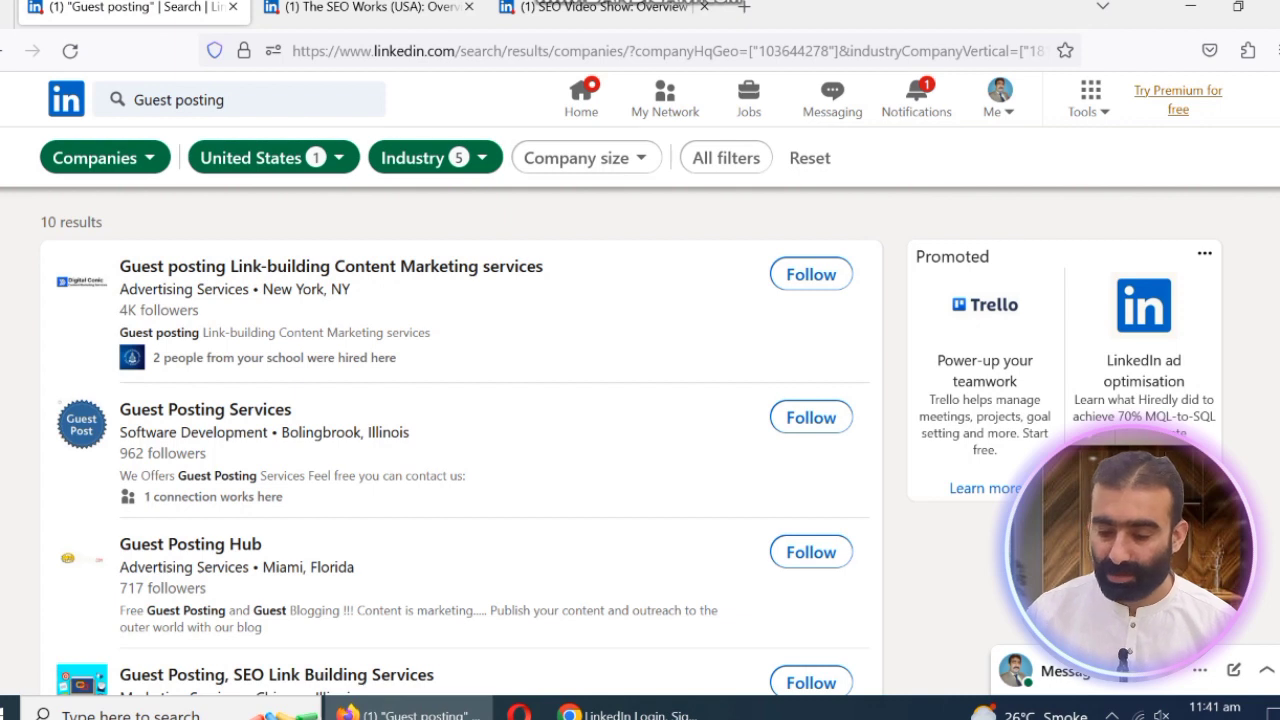
Step: Open the Guest posting Link-building Content Marketing services page and examine its description and insights
click(330, 266)
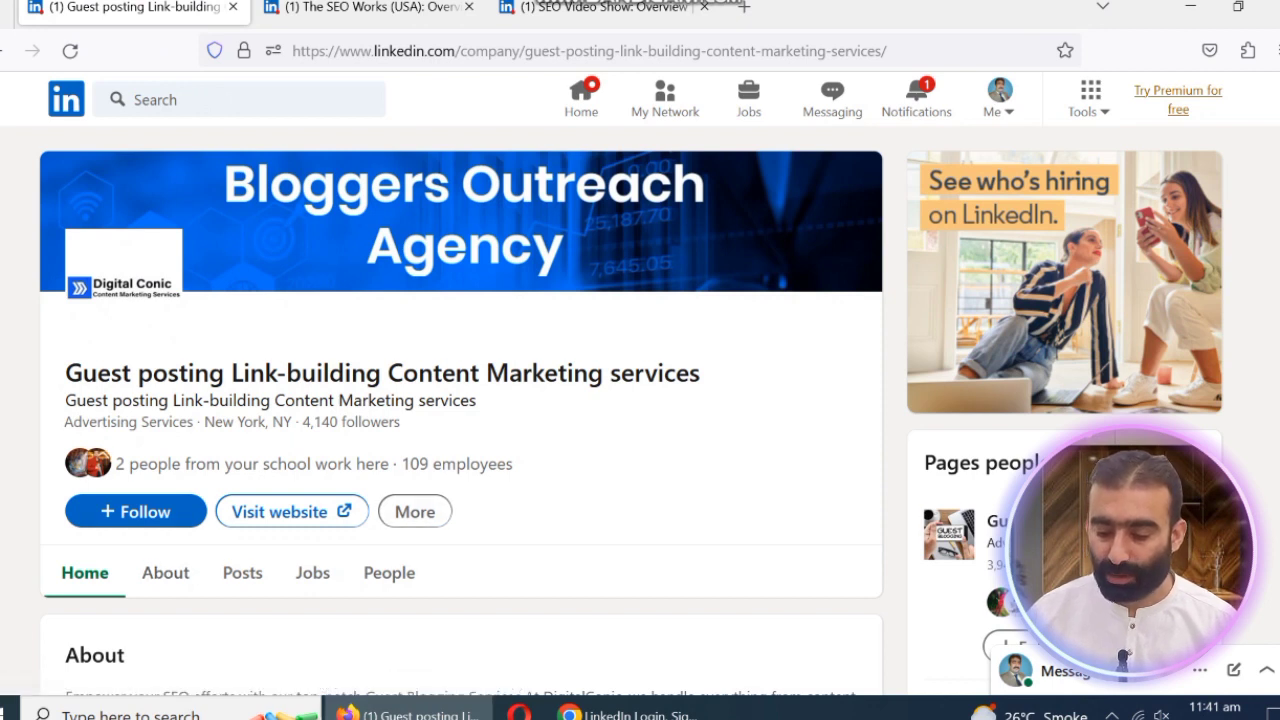
scroll(460, 400, down, 5)
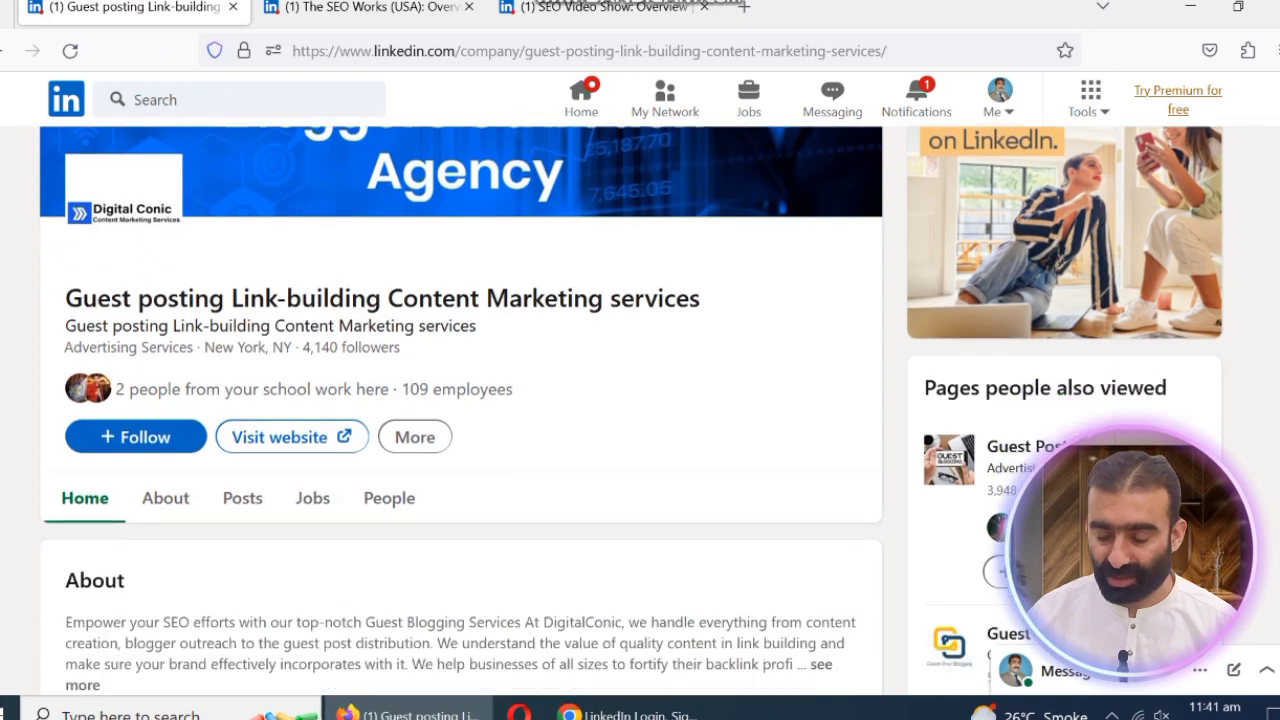
scroll(460, 400, down, 5)
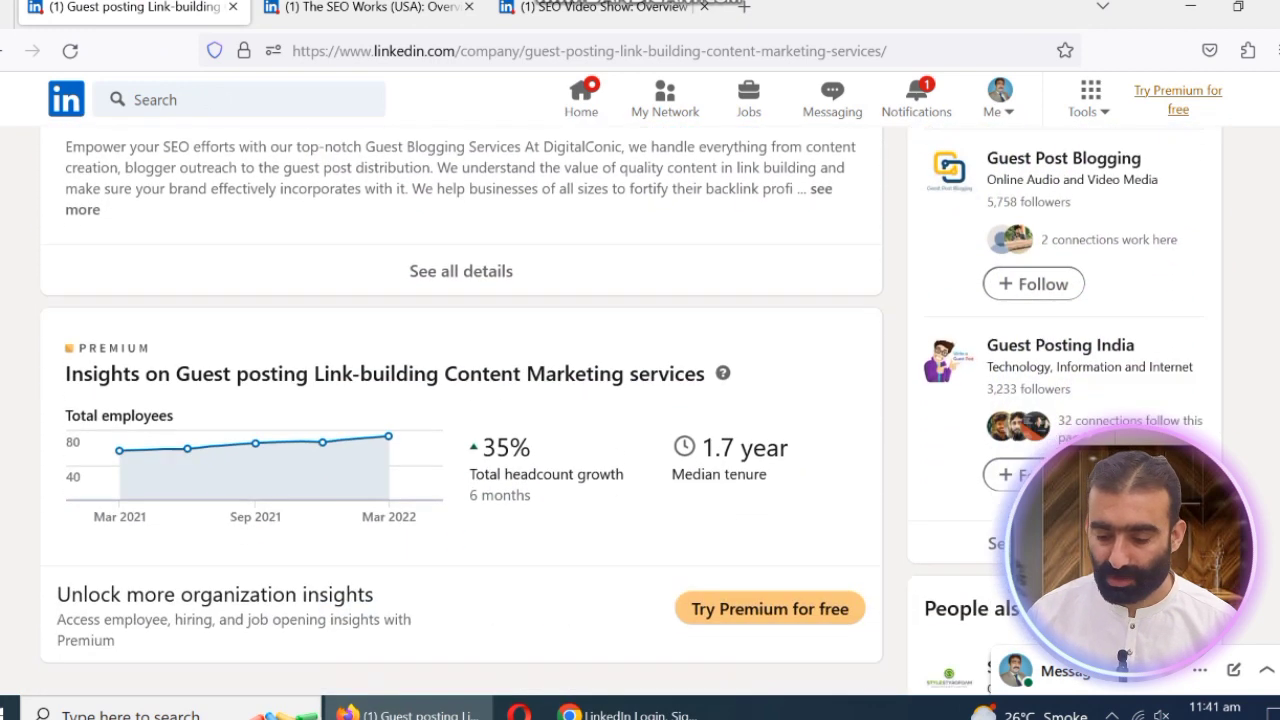
scroll(460, 400, down, 1)
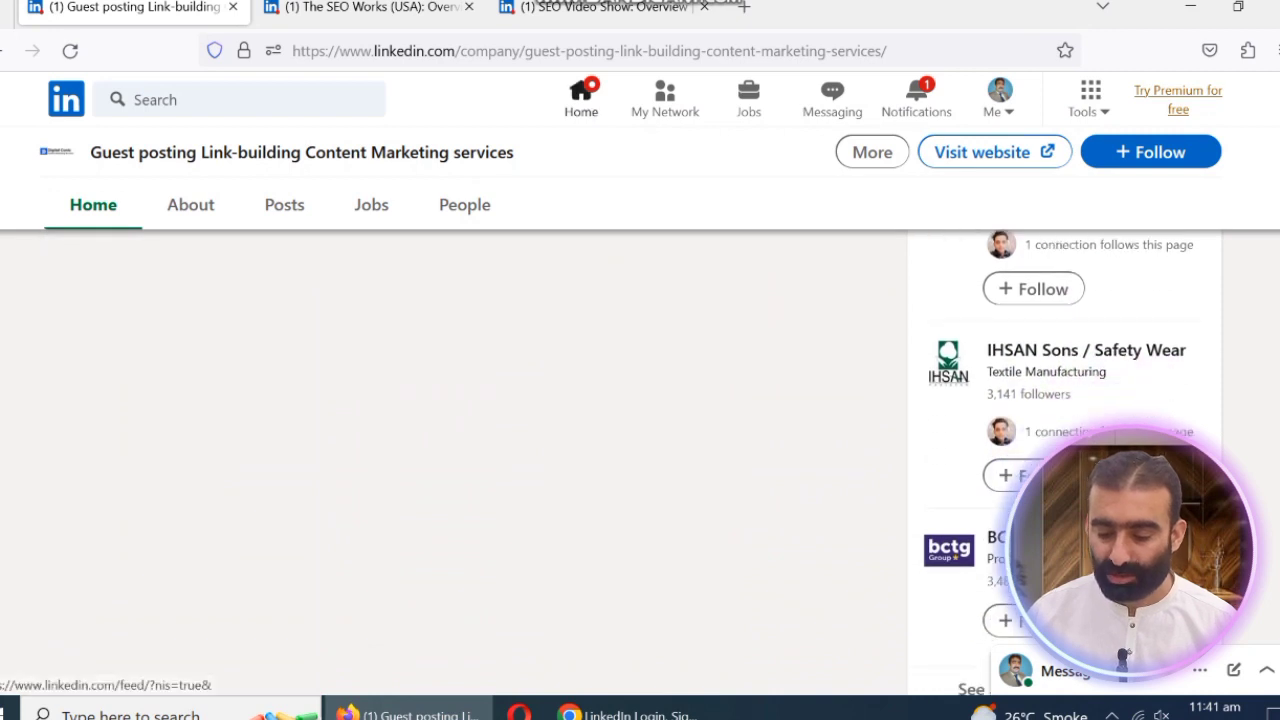
Step: Look through the home feed and the network management overview
click(581, 97)
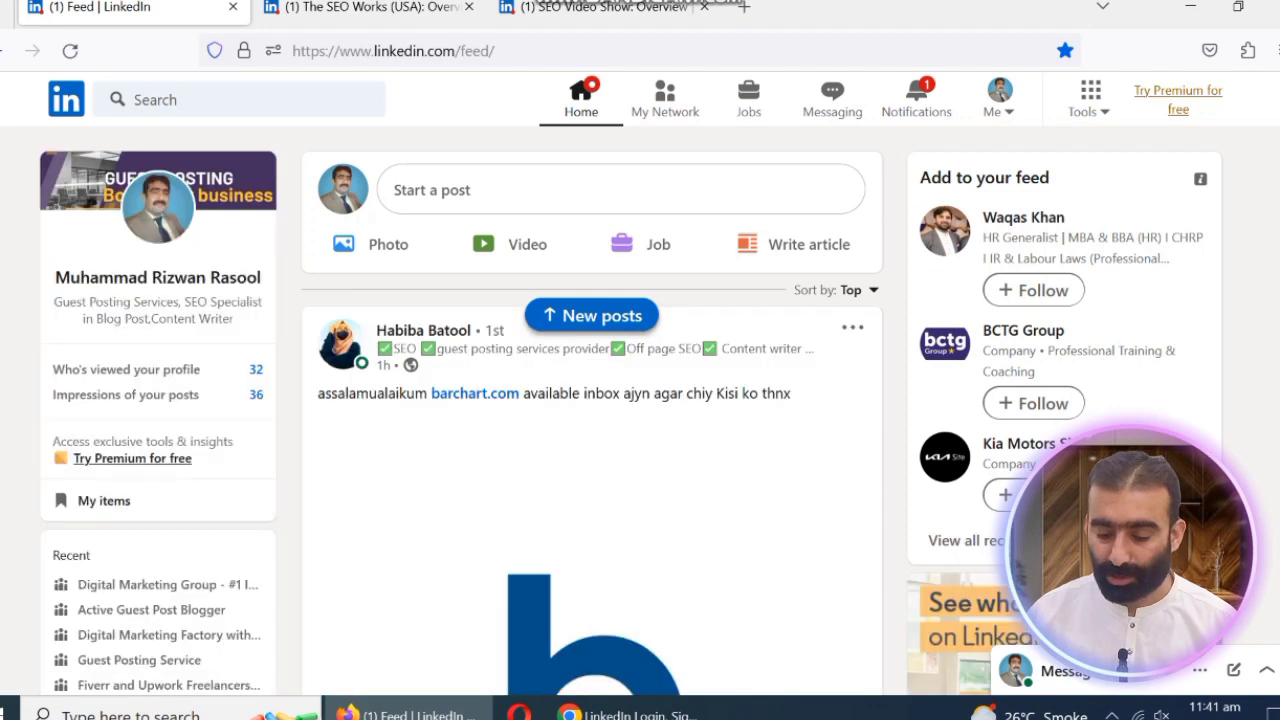
click(665, 100)
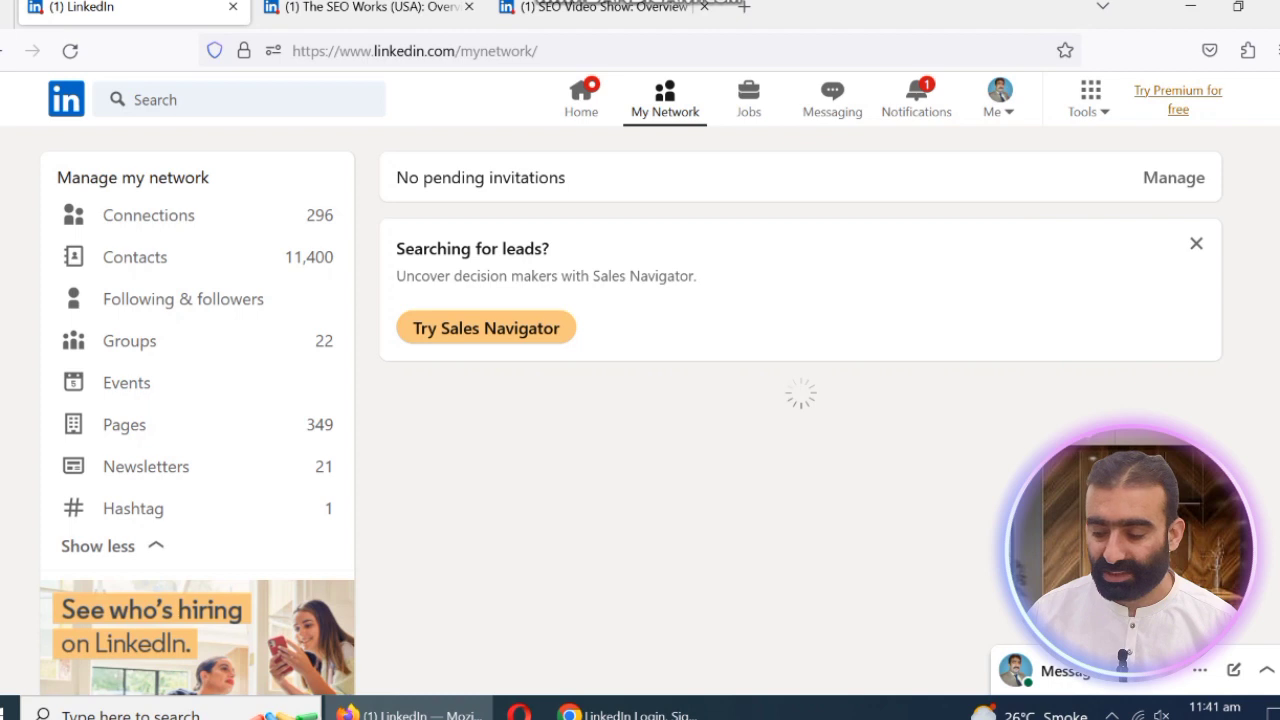
click(581, 99)
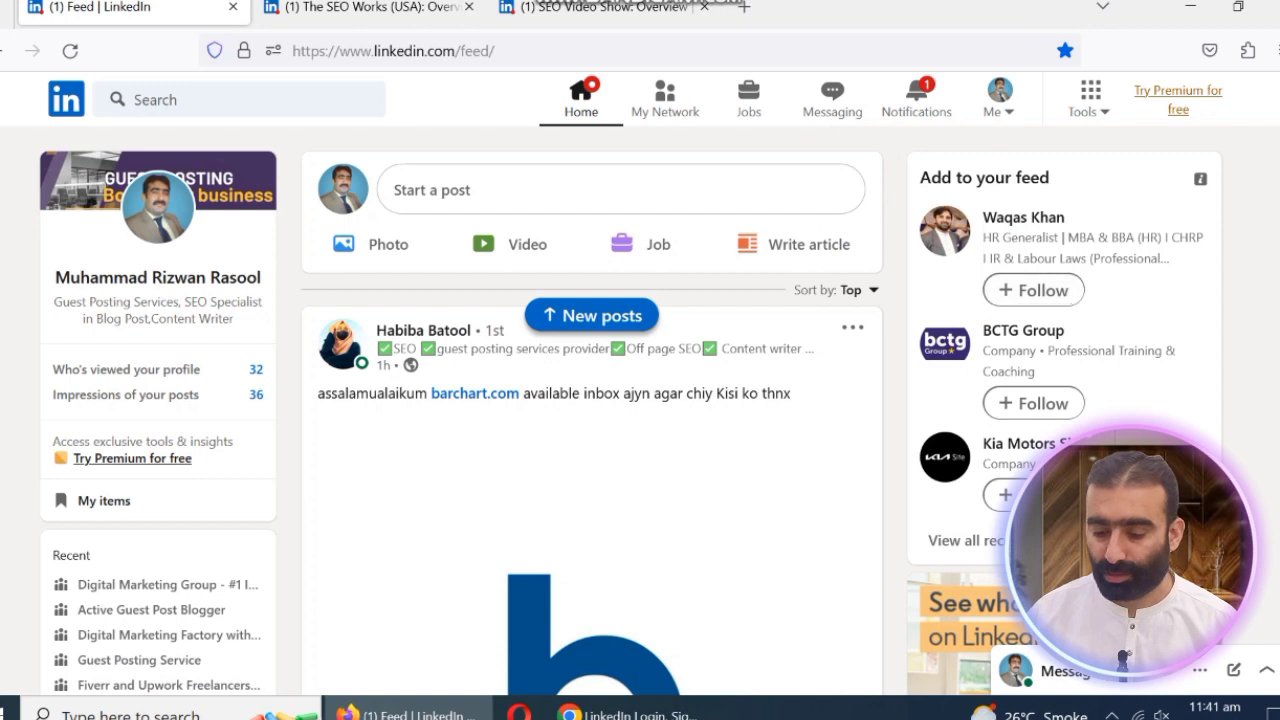
scroll(592, 410, down, 8)
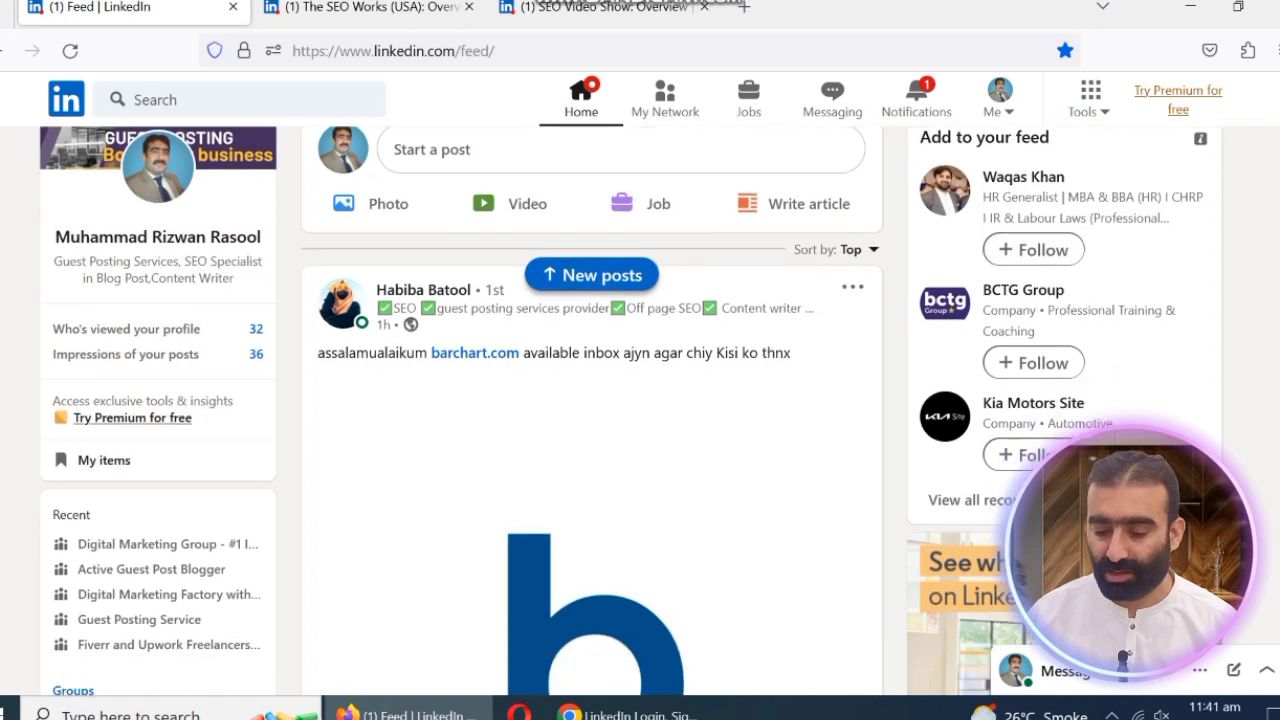
scroll(592, 410, down, 3)
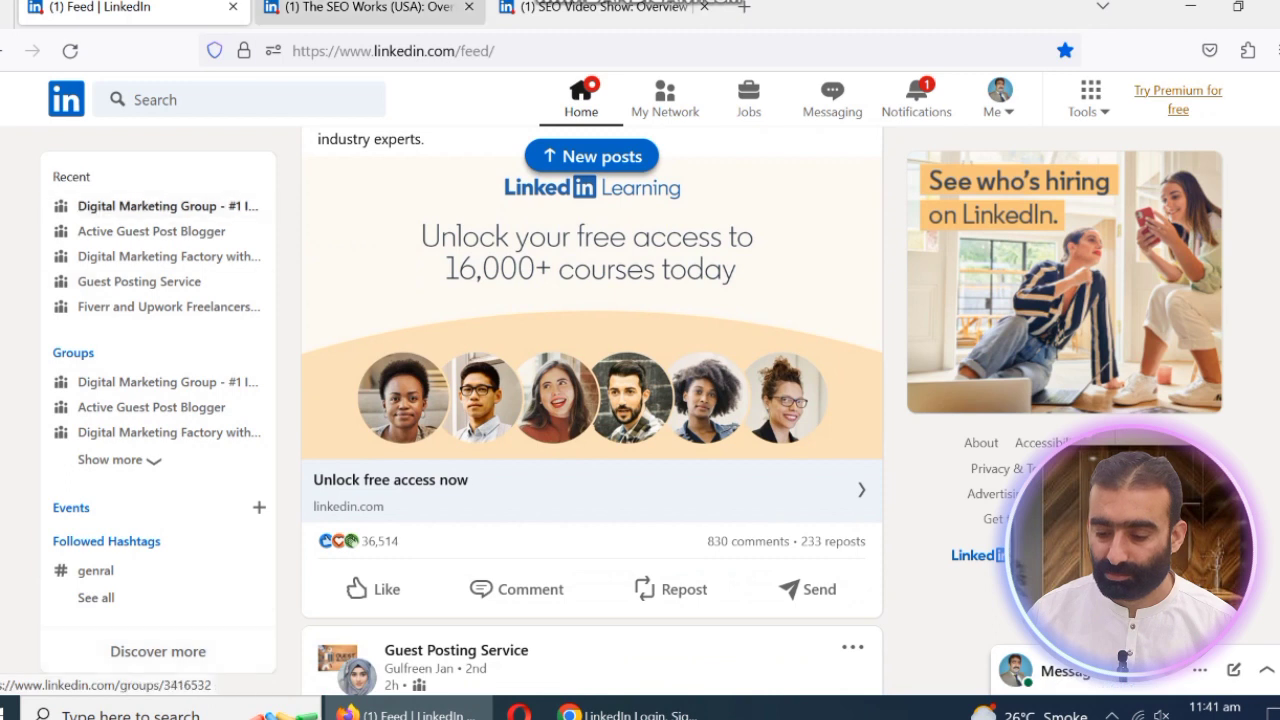
click(6, 50)
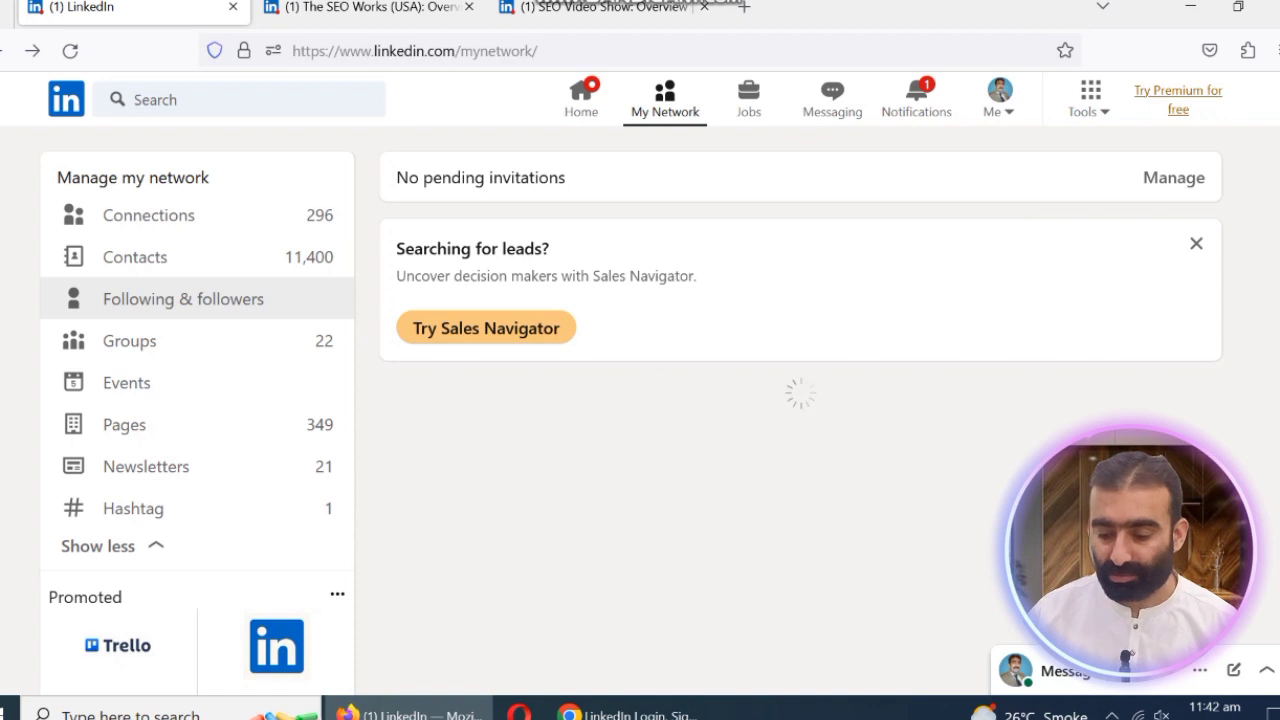
Step: Switch to the already open page of The SEO Works (USA)
click(368, 8)
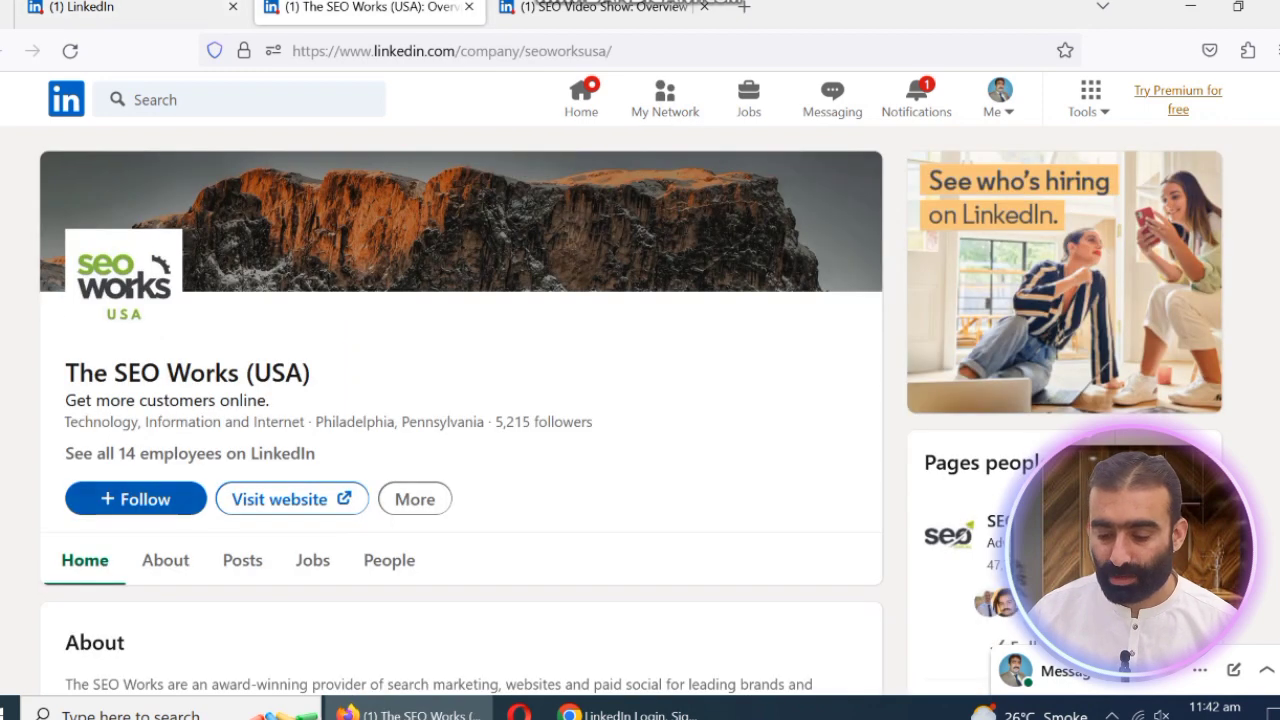